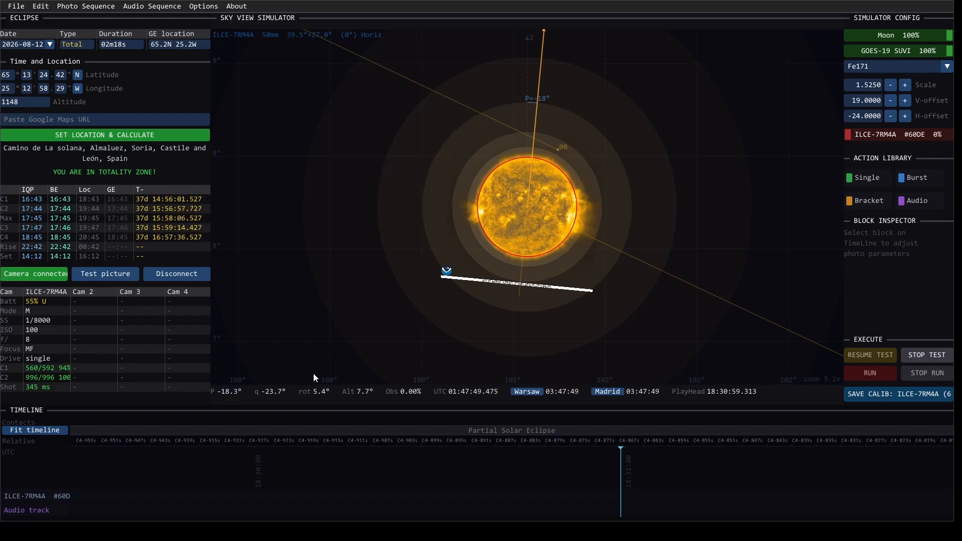
# Step: Set the observing location from the copied Google Maps link, recalculate the eclipse, and fit the timeline to it
pyautogui.scroll(-5, 482, 249)
pyautogui.scroll(-5, 490, 250)
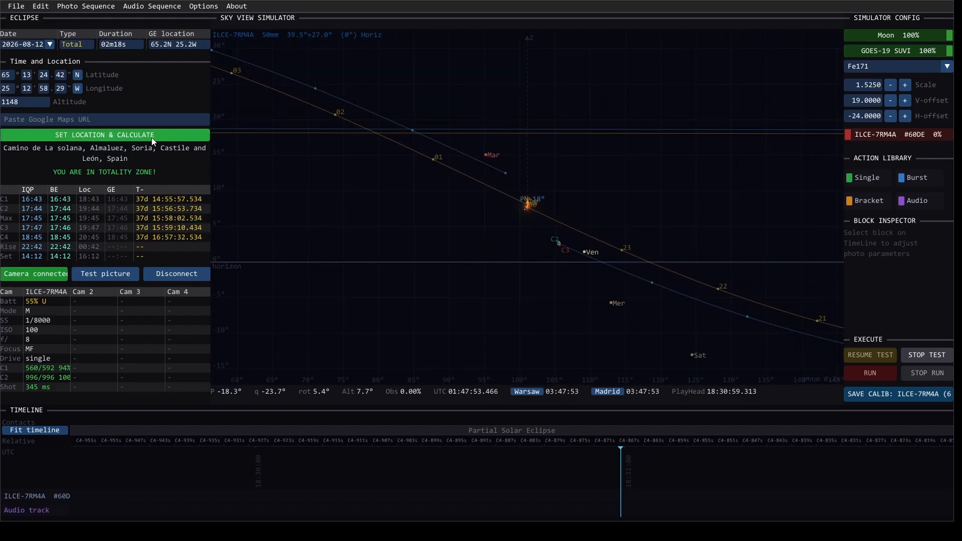
pyautogui.click(195, 122)
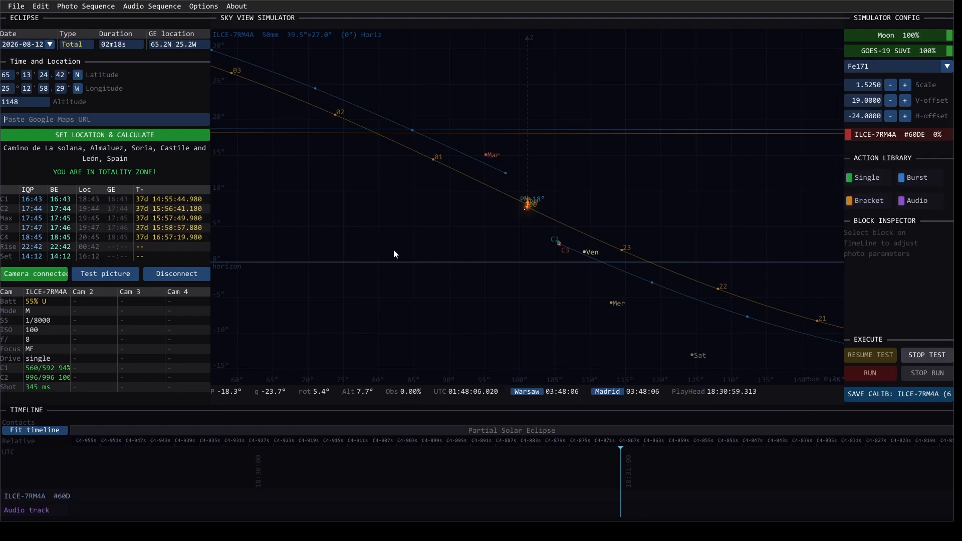
pyautogui.click(161, 123)
pyautogui.hotkey('ctrl', 'v')
pyautogui.click(160, 136)
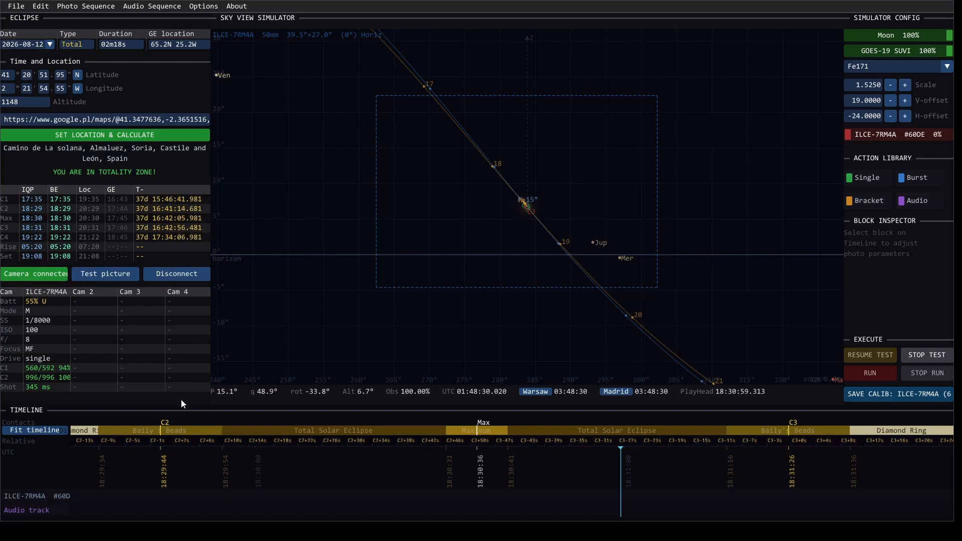
pyautogui.click(37, 430)
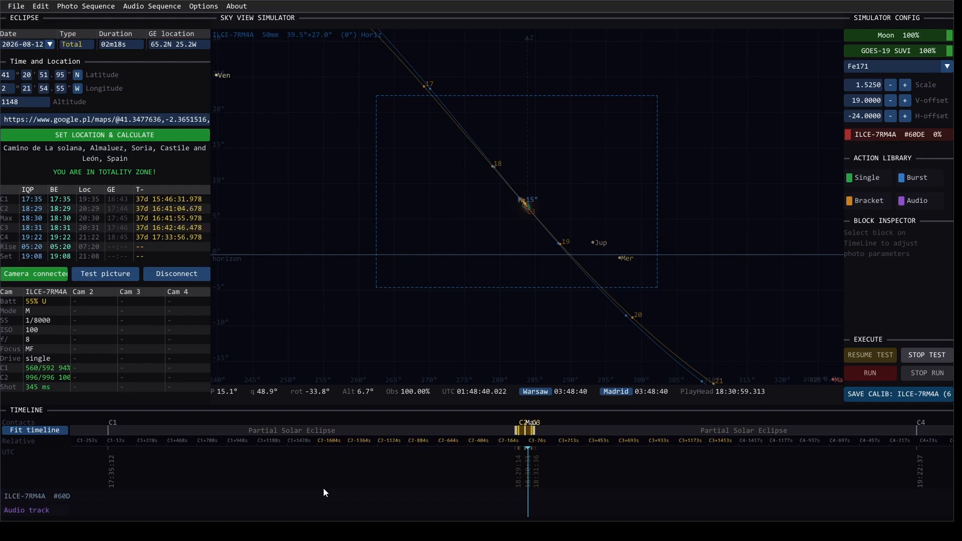
# Step: Stop the paused test and load the EN audio preset into the audio sequence
pyautogui.click(928, 356)
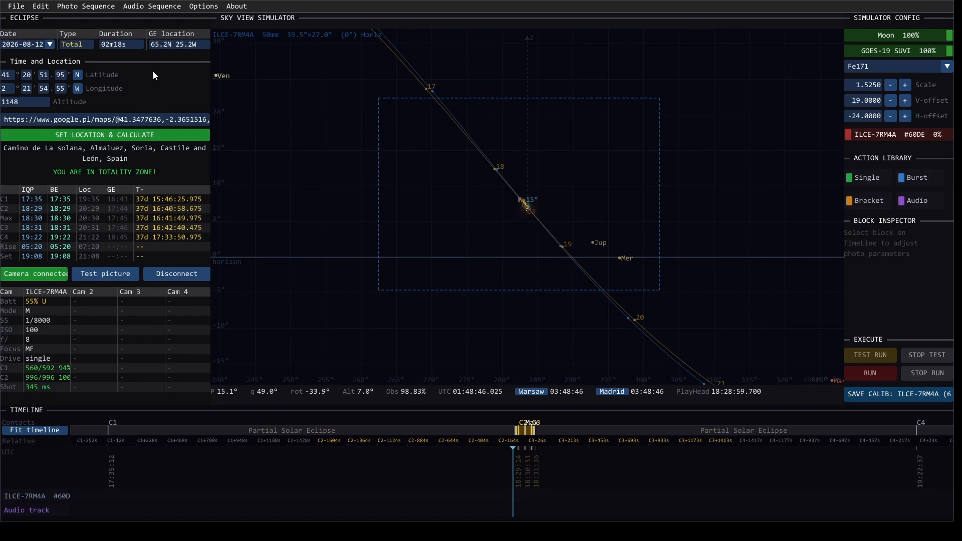
pyautogui.click(137, 6)
pyautogui.moveTo(148, 34)
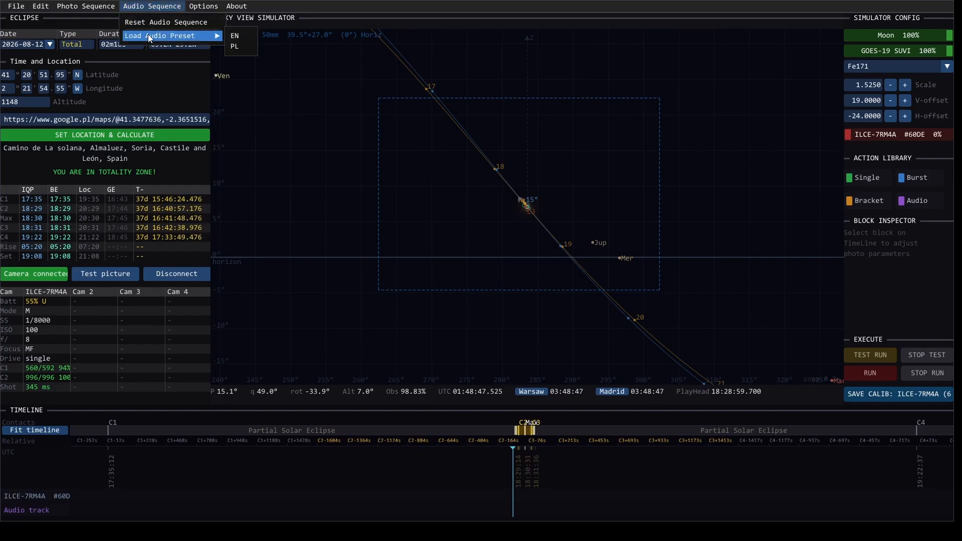
pyautogui.click(237, 35)
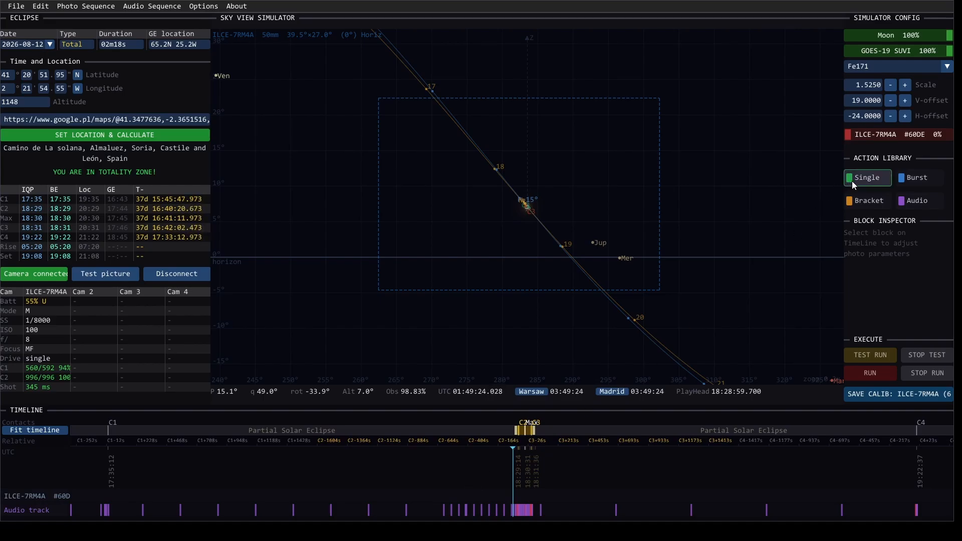
# Step: Place a Single block near maximum eclipse on the camera track, followed by a Burst and a Bracket block after C3
pyautogui.moveTo(853, 184); pyautogui.dragTo(525, 491)
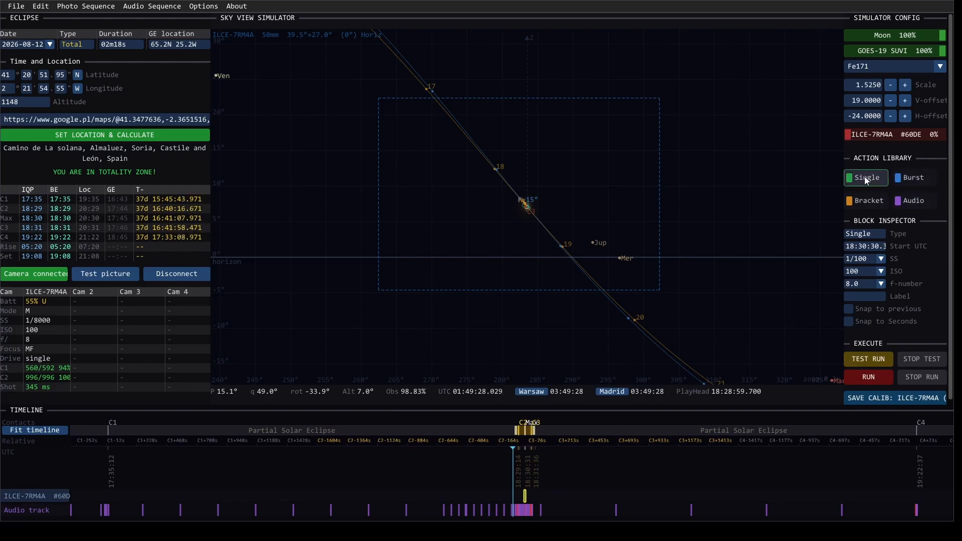
pyautogui.moveTo(913, 179); pyautogui.dragTo(552, 497)
pyautogui.moveTo(873, 216); pyautogui.dragTo(573, 494)
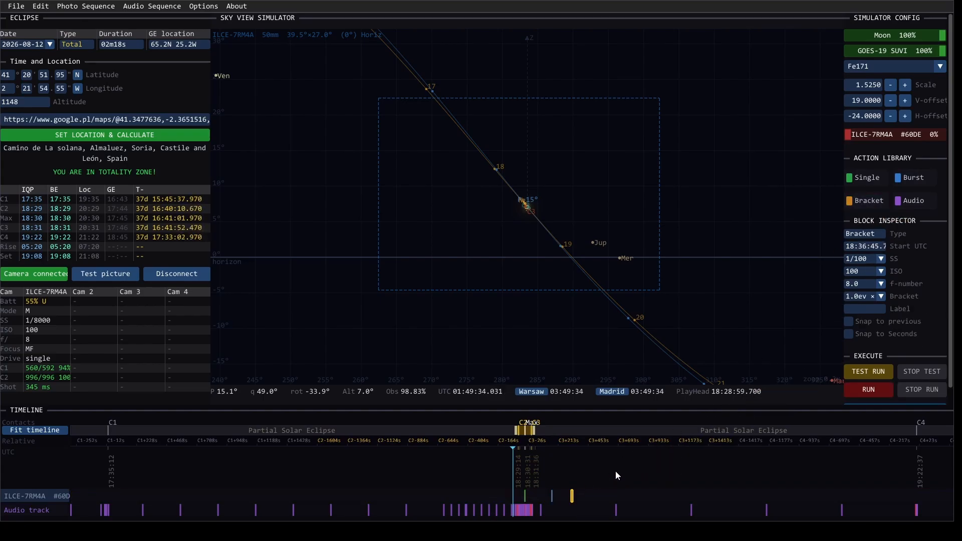
# Step: Move the playhead to about 18:30:29 and select the Single block near maximum eclipse
pyautogui.scroll(5, 518, 492)
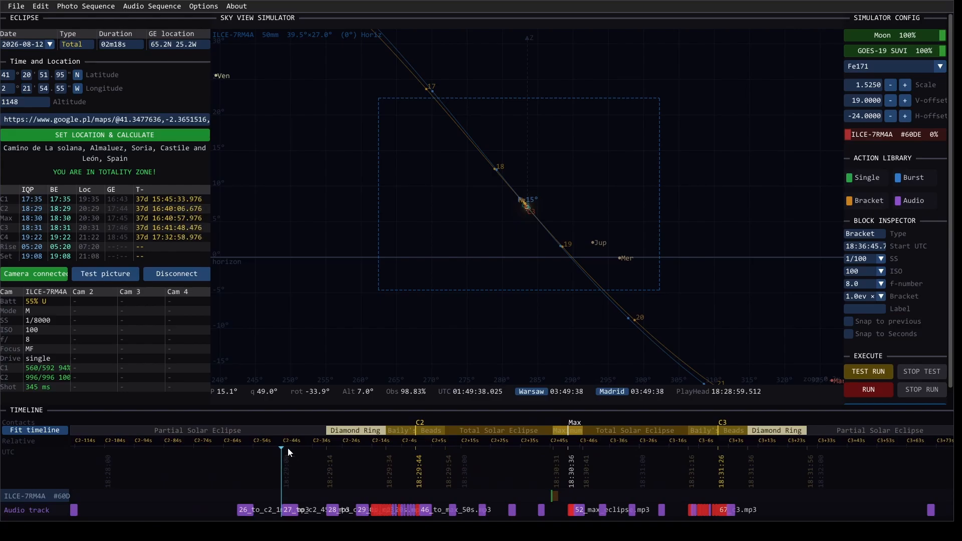
pyautogui.moveTo(287, 447); pyautogui.dragTo(547, 461)
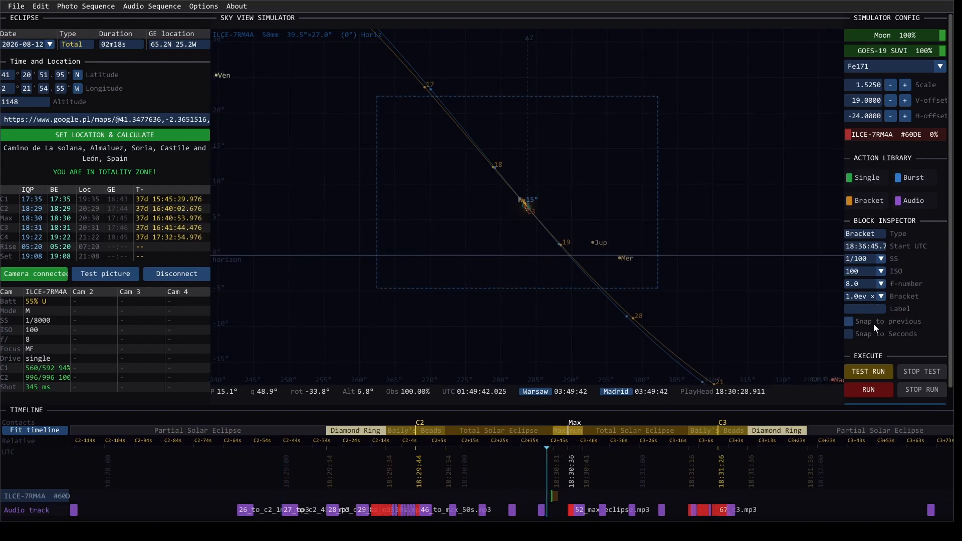
pyautogui.click(551, 495)
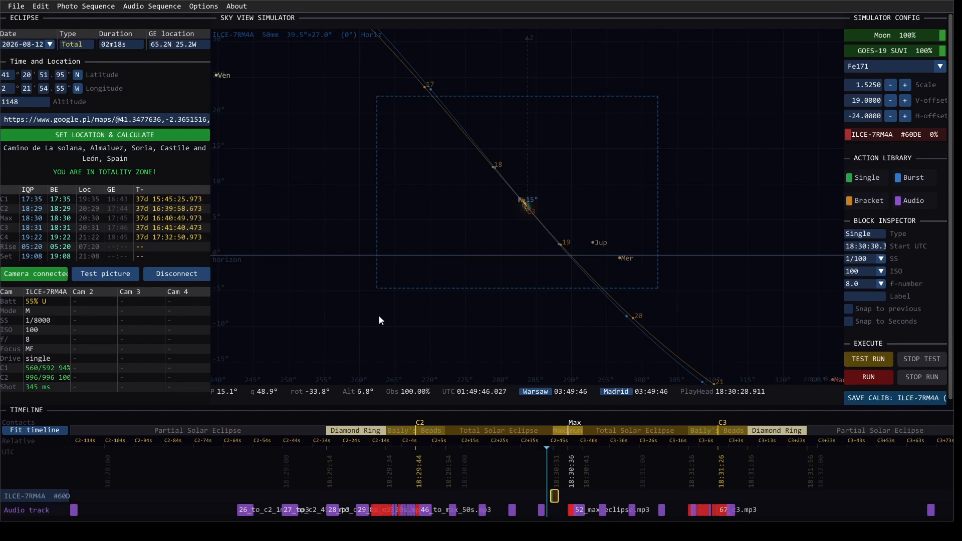
# Step: Generate the one-picture-per-minute sequence for the partial phase and add the bracket series every 3 s for the total phase
pyautogui.click(102, 8)
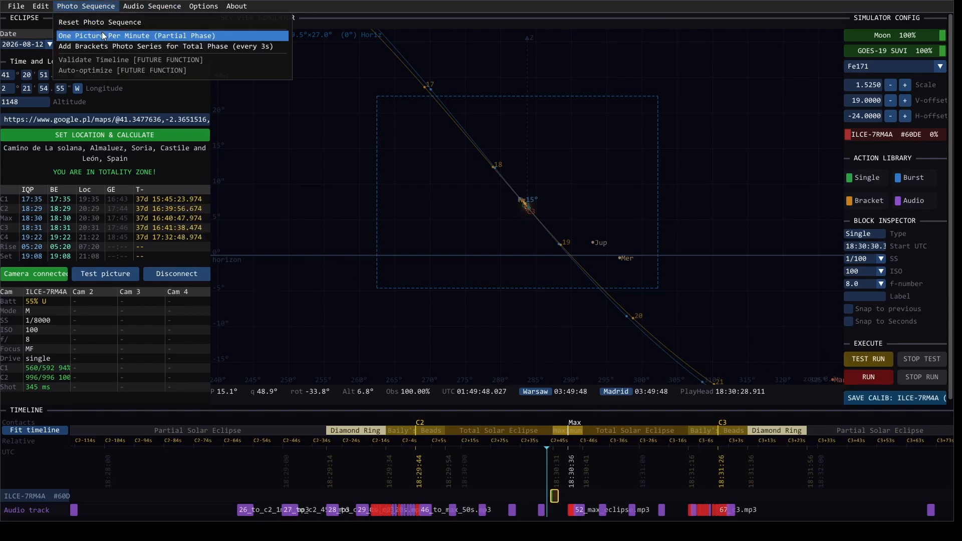
pyautogui.click(103, 36)
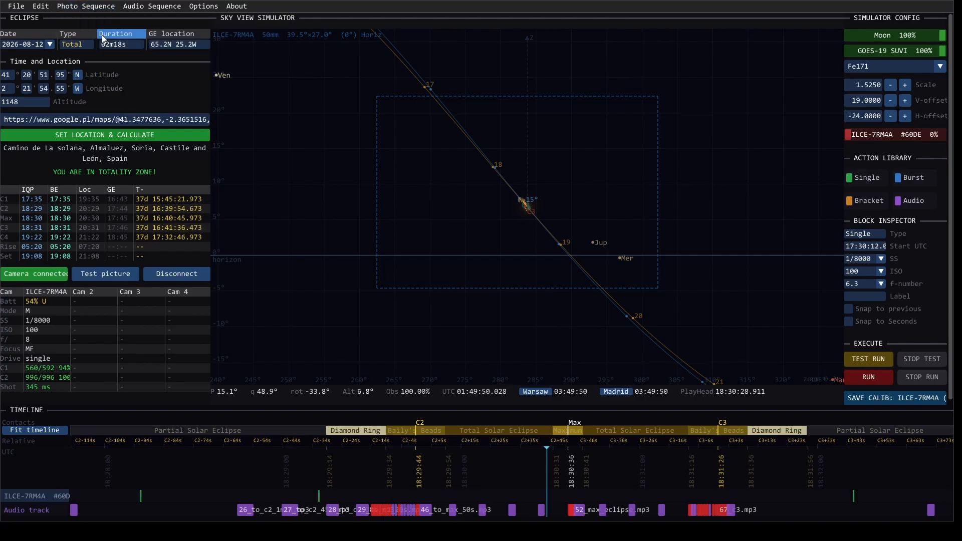
pyautogui.click(35, 430)
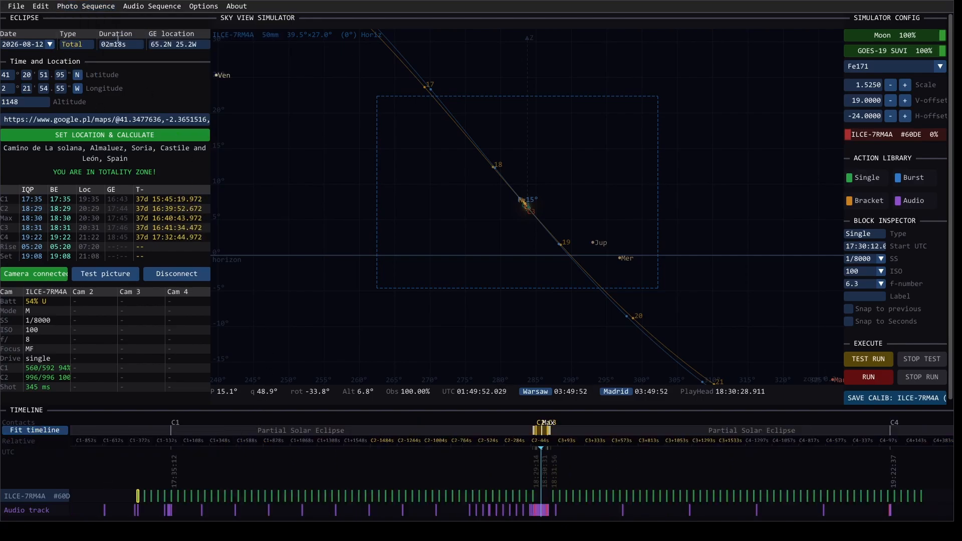
pyautogui.click(93, 8)
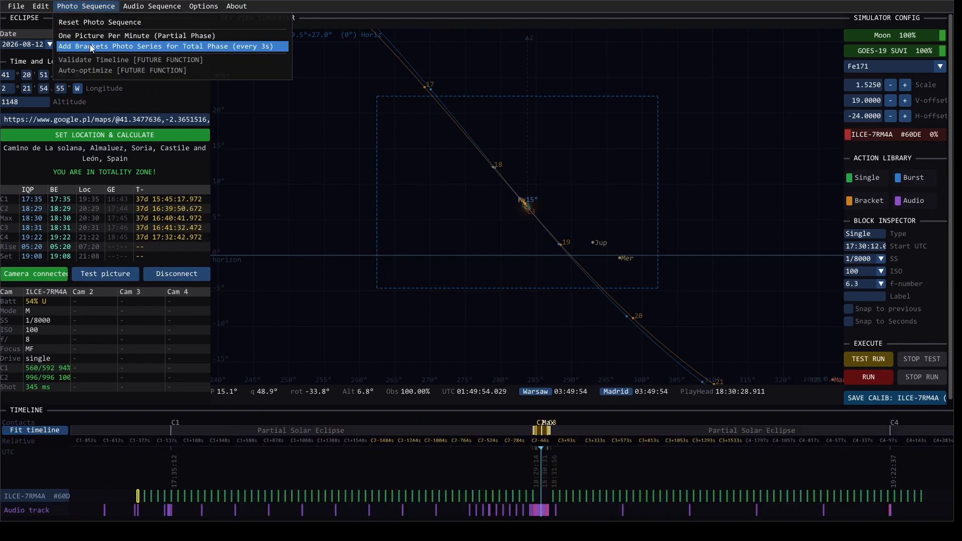
pyautogui.click(90, 45)
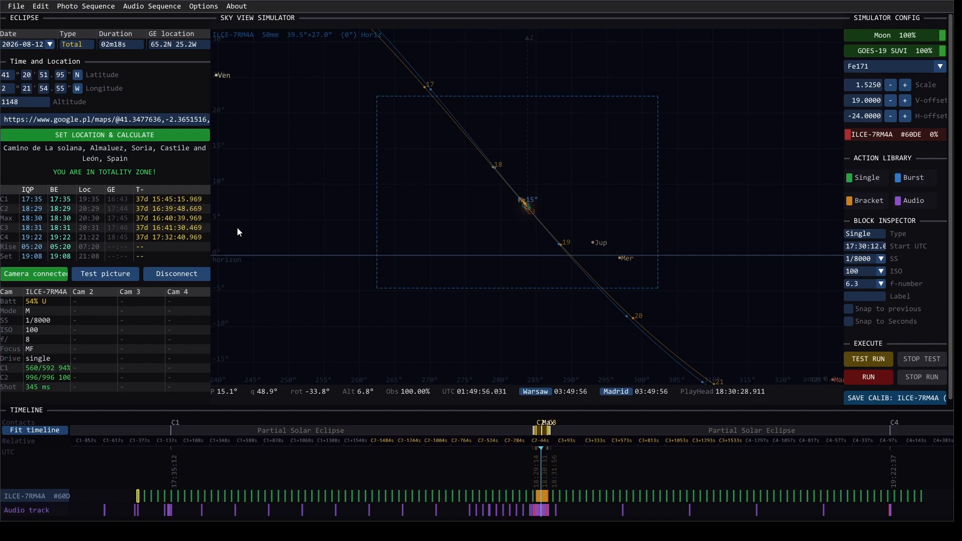
# Step: Delete the bracket blocks around maximum eclipse to leave a gap on the camera track
pyautogui.scroll(3, 531, 504)
pyautogui.scroll(5, 579, 500)
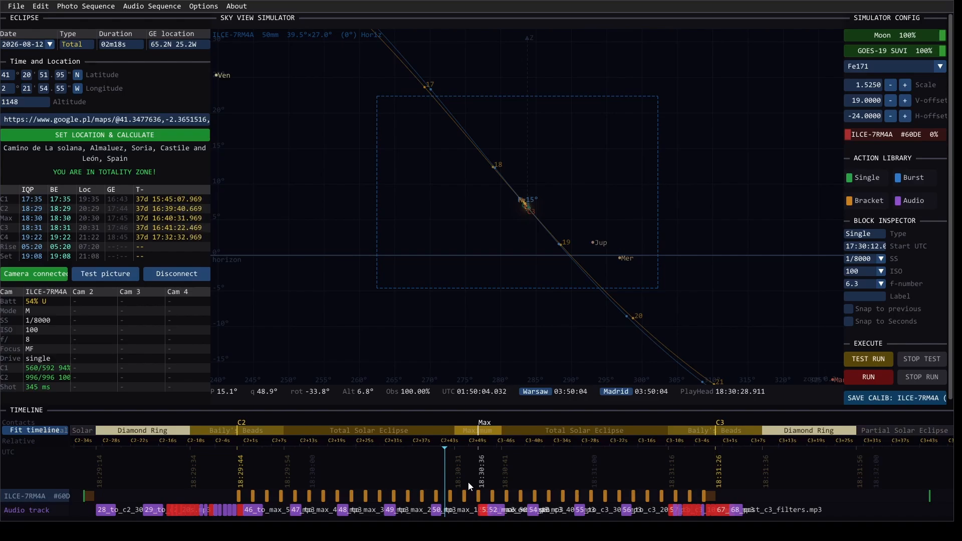
pyautogui.click(450, 496)
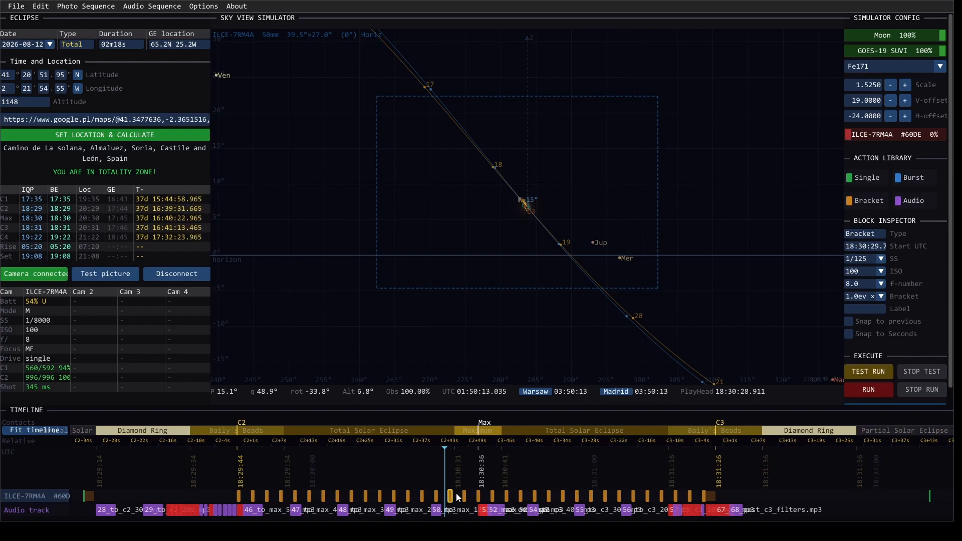
pyautogui.press('Delete')
pyautogui.click(491, 496)
pyautogui.press('Delete')
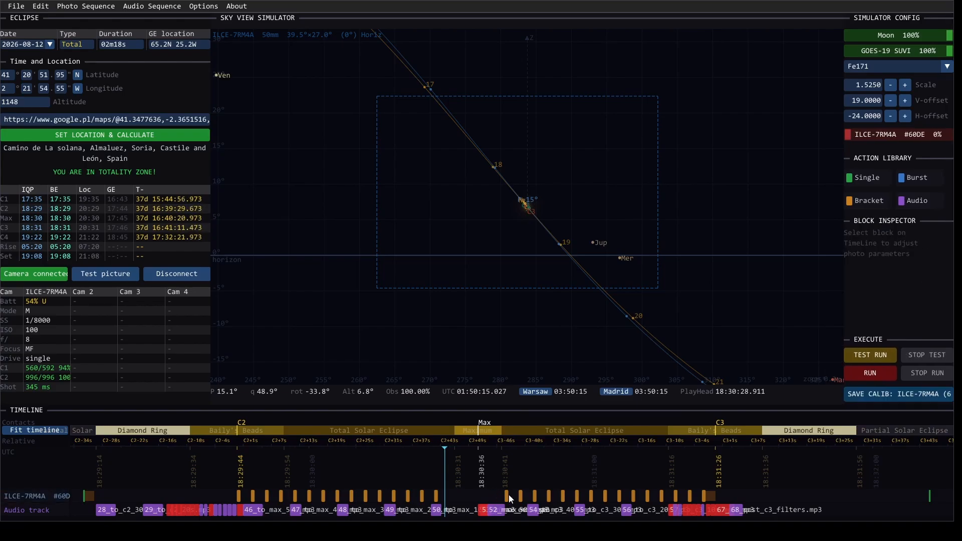
pyautogui.click(507, 495)
pyautogui.press('Delete')
pyautogui.click(521, 496)
pyautogui.press('Delete')
# Step: Add a Single block in the gap at maximum eclipse with a 10s shutter speed
pyautogui.moveTo(864, 178); pyautogui.dragTo(467, 497)
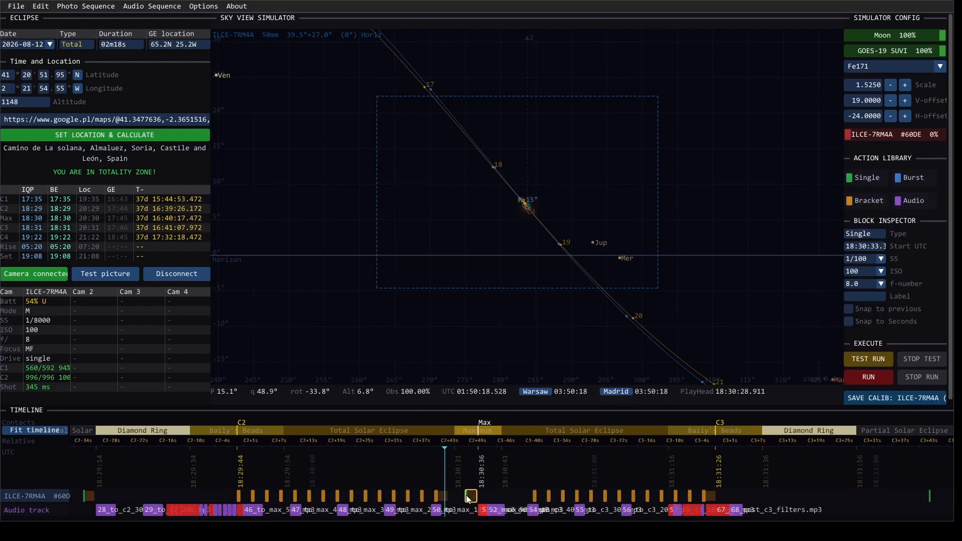
pyautogui.click(879, 260)
pyautogui.scroll(10, 860, 279)
pyautogui.scroll(2, 863, 285)
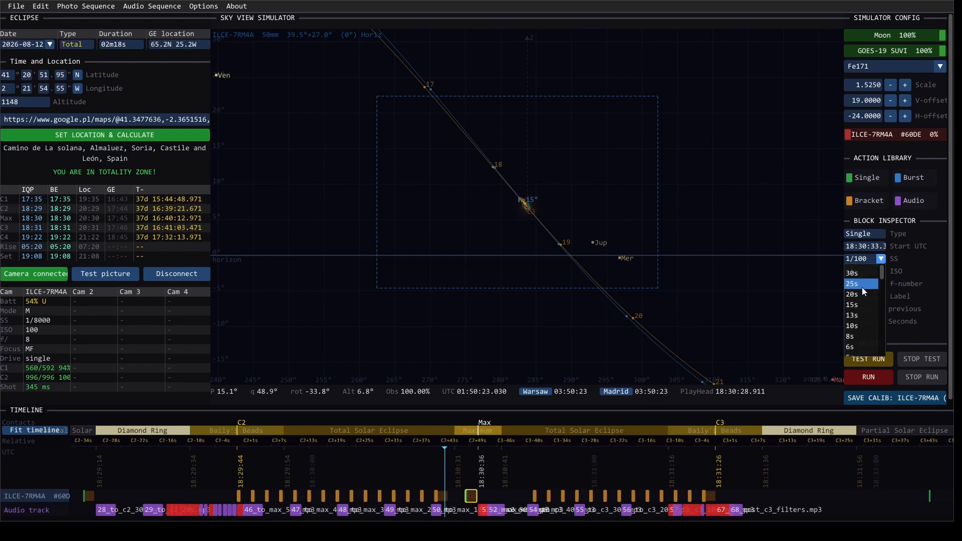
pyautogui.click(858, 326)
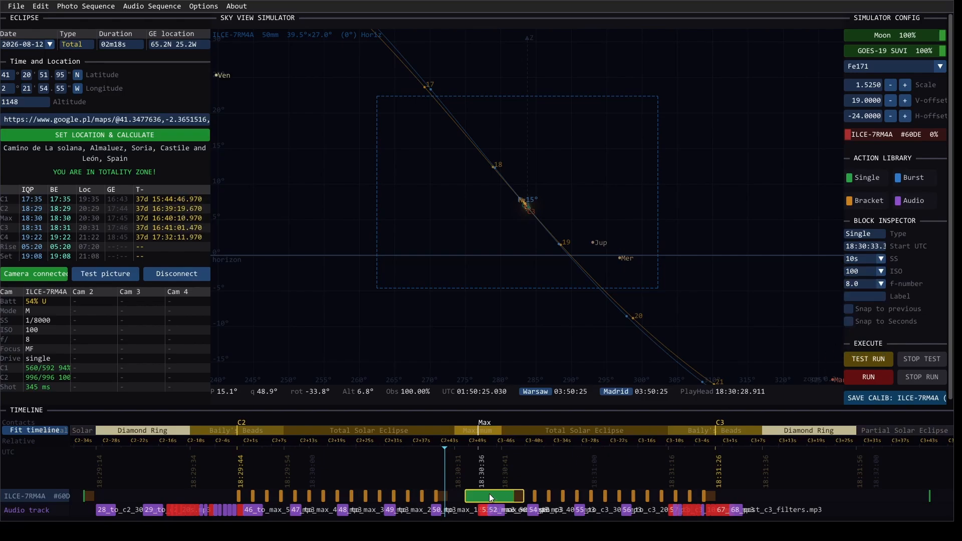
# Step: Shift the 10s Single block earlier to start at about 18:30:30, centred on maximum eclipse, and snap it to seconds
pyautogui.moveTo(490, 494); pyautogui.dragTo(475, 495)
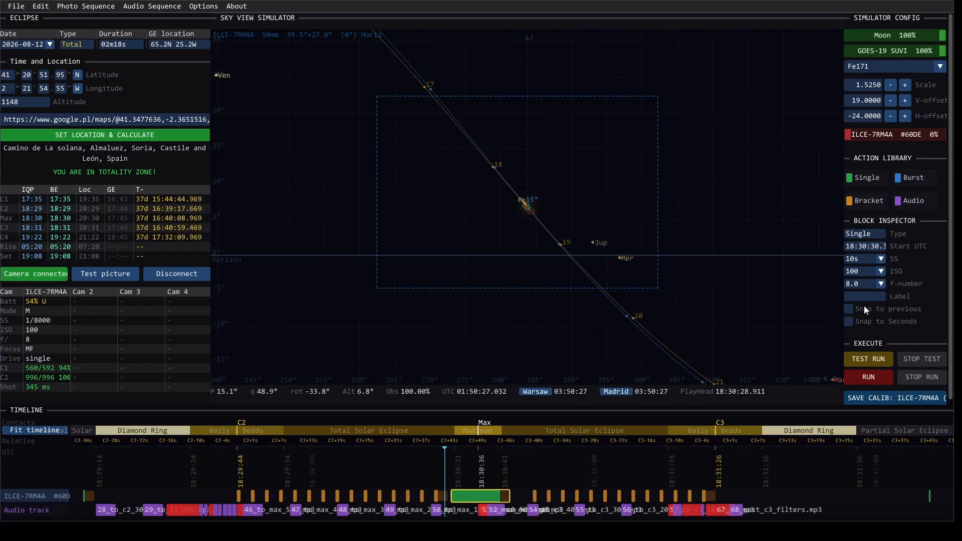
pyautogui.click(849, 321)
pyautogui.click(517, 495)
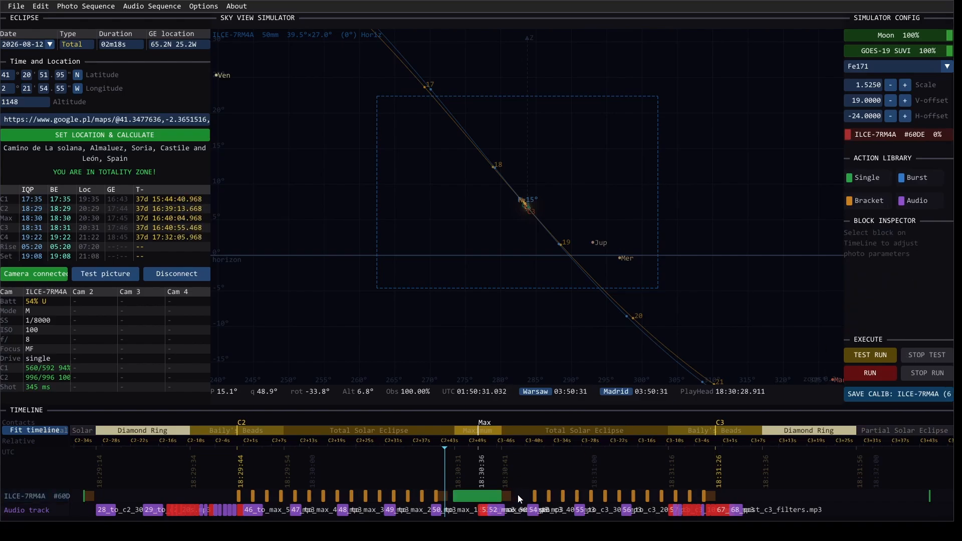
# Step: Add a Burst block just after C3, starting at about 18:31:30, with a burst duration of 25
pyautogui.moveTo(897, 173); pyautogui.dragTo(735, 496)
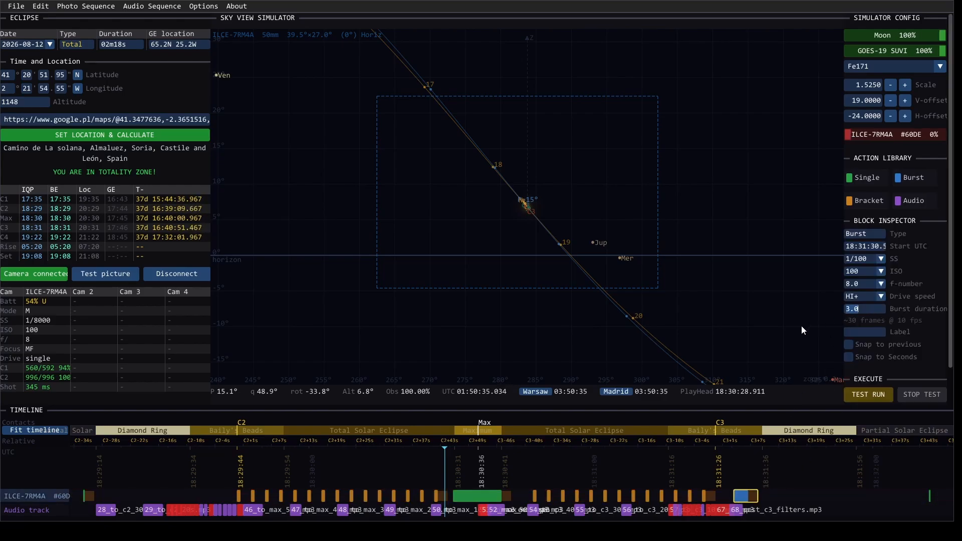
pyautogui.write('25')
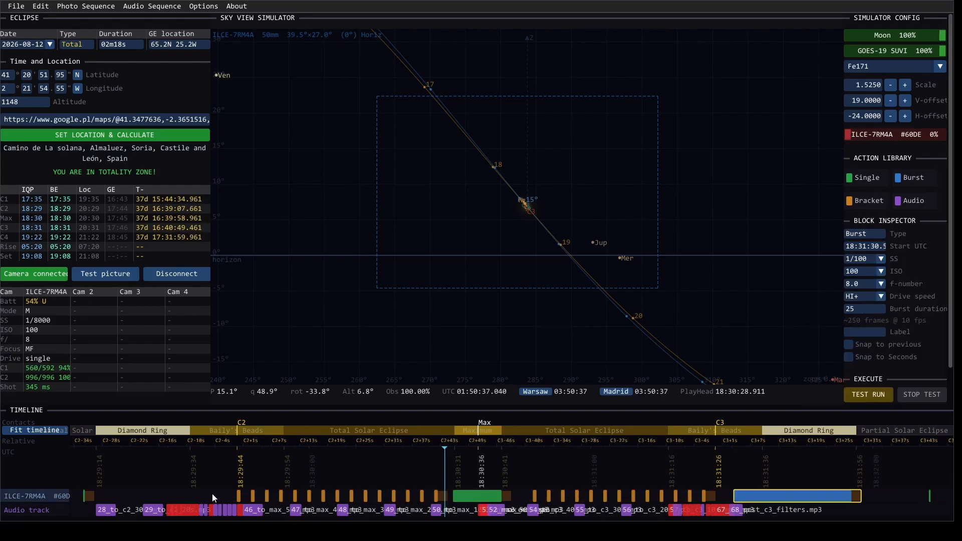
pyautogui.click(211, 494)
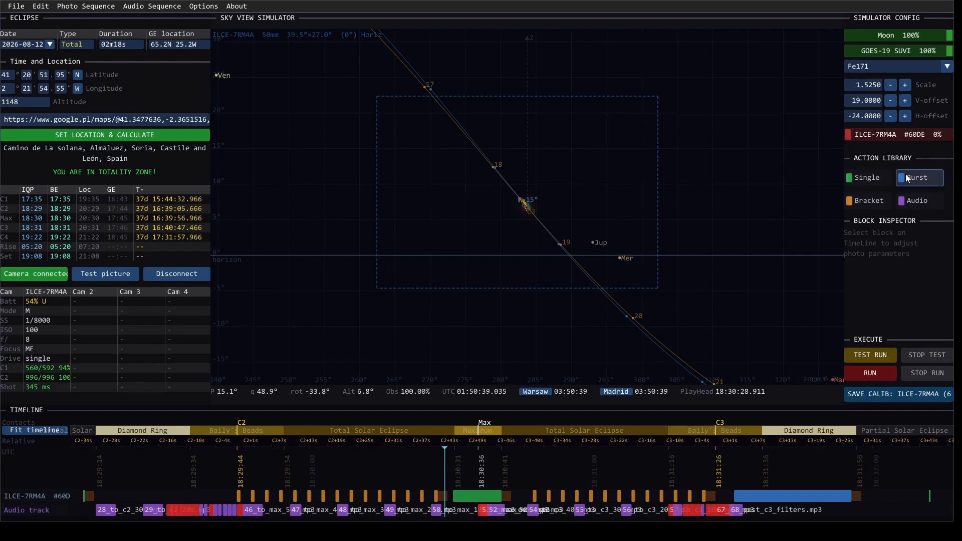
# Step: Add a Burst block before C2 with a duration of 30.0 and shift it to start at about 18:29:17
pyautogui.moveTo(917, 177); pyautogui.dragTo(146, 498)
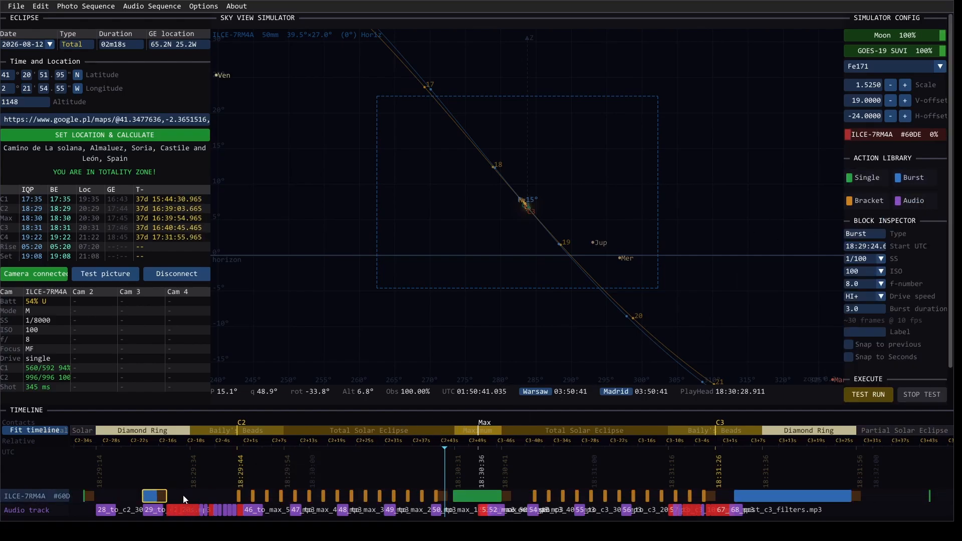
pyautogui.press('BackSpace')
pyautogui.press('BackSpace')
pyautogui.write('0')
pyautogui.moveTo(275, 496); pyautogui.dragTo(216, 494)
# Step: Delete the first two bracket blocks at C2 that overlap the 30-second burst
pyautogui.click(240, 499)
pyautogui.press('Delete')
pyautogui.click(252, 495)
pyautogui.press('Delete')
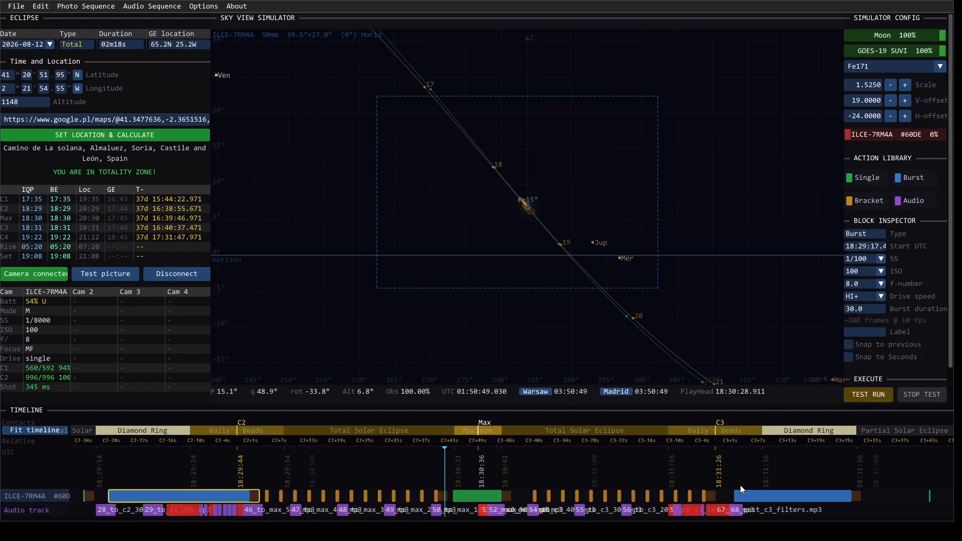
pyautogui.click(759, 492)
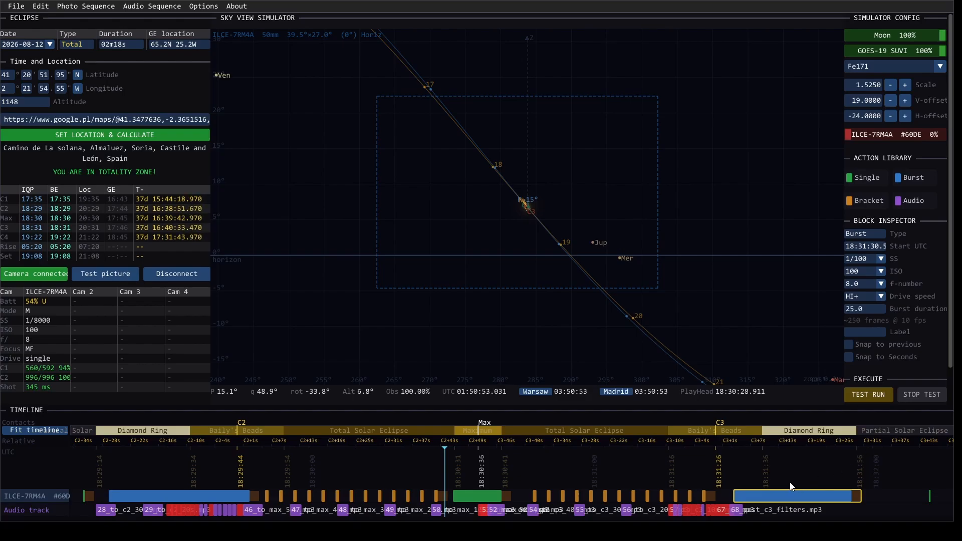
pyautogui.scroll(-2, 741, 473)
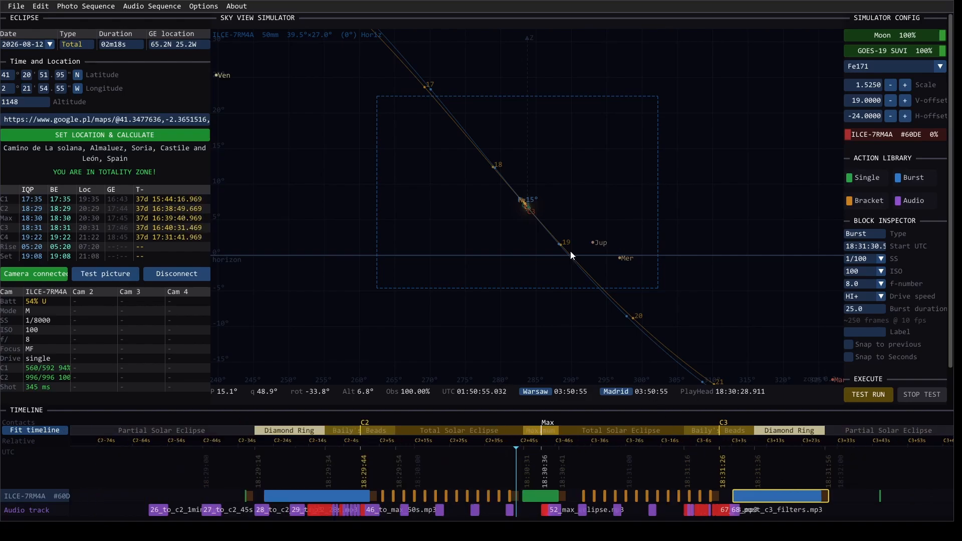
pyautogui.scroll(3, 521, 198)
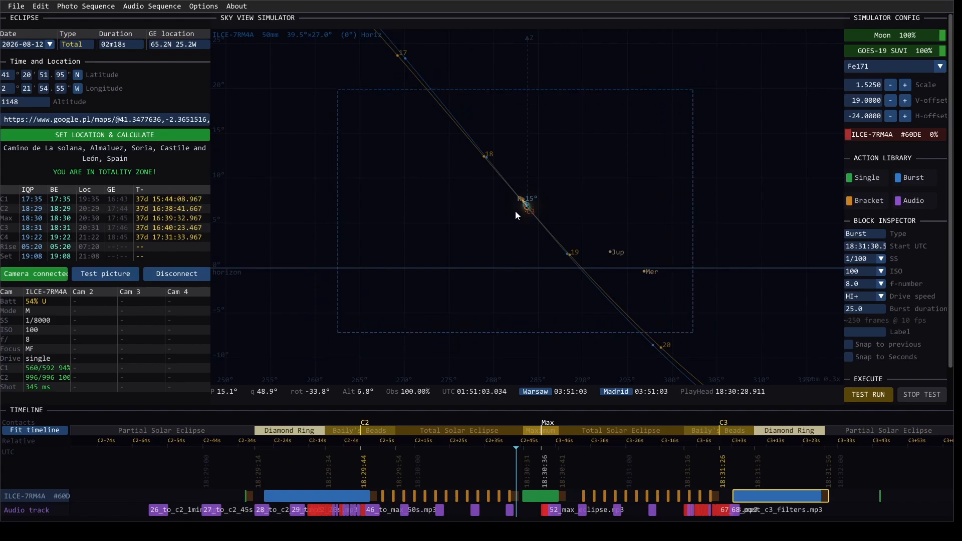
# Step: Open the ILCE-7RM4A camera options and set the focal length to 900 mm with Sun tracking
pyautogui.click(203, 6)
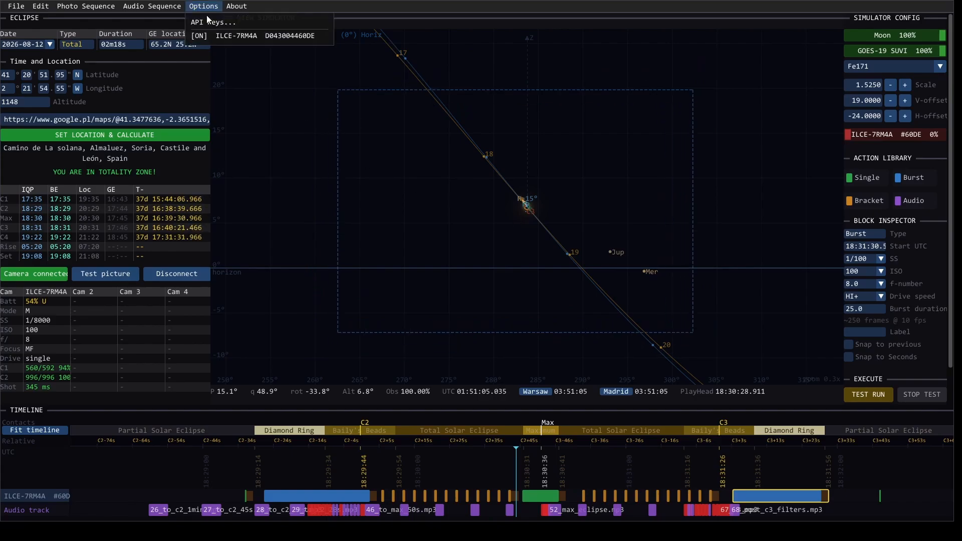
pyautogui.click(208, 39)
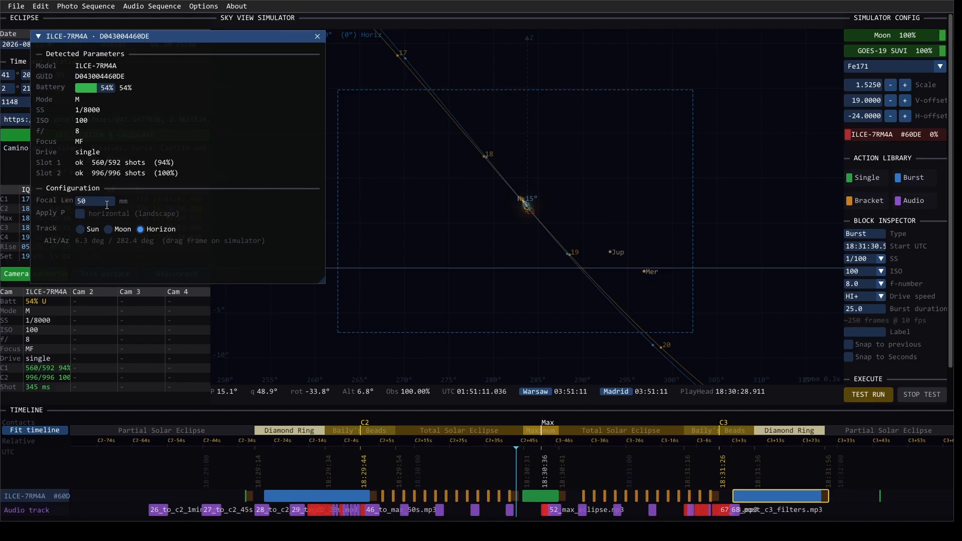
pyautogui.click(107, 204)
pyautogui.click(107, 205)
pyautogui.press('BackSpace')
pyautogui.press('BackSpace')
pyautogui.write('900')
pyautogui.click(79, 229)
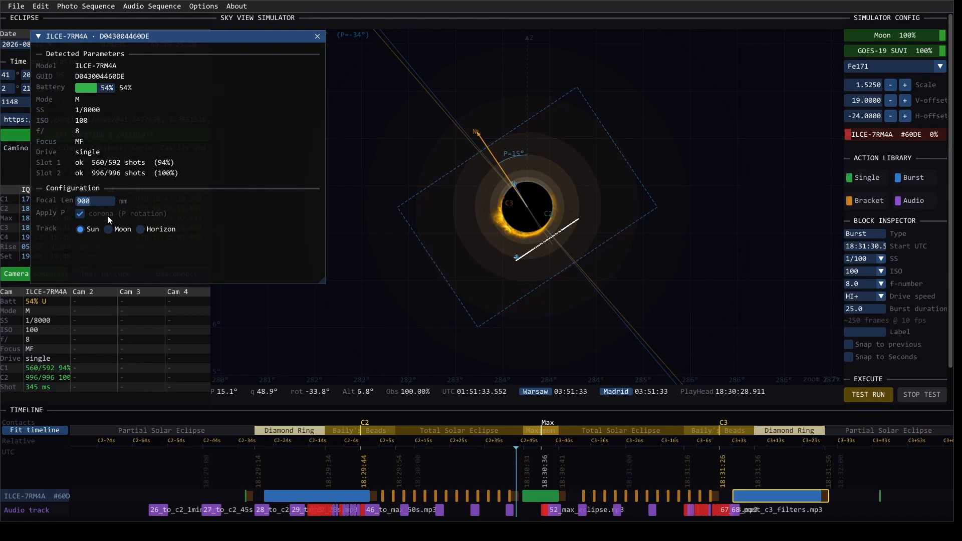
# Step: Set the camera's focal length to 50 mm with Horizon tracking and horizontal orientation instead of P rotation, and close its options
pyautogui.write('50')
pyautogui.click(154, 228)
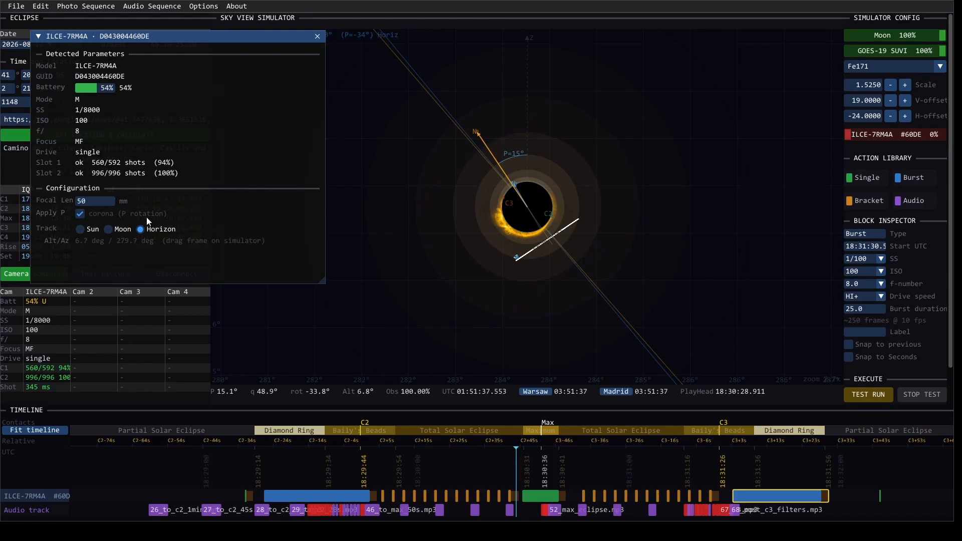
pyautogui.click(81, 214)
pyautogui.click(141, 230)
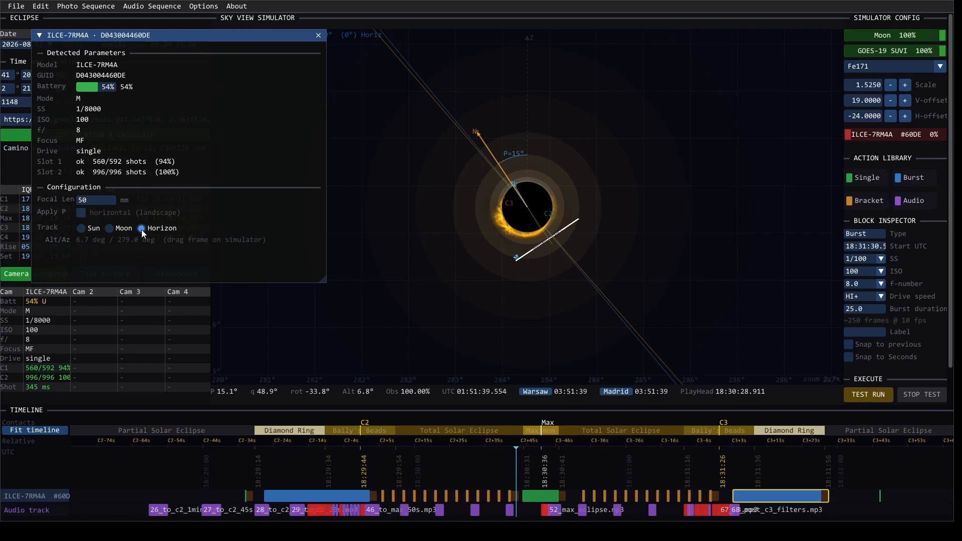
pyautogui.click(319, 35)
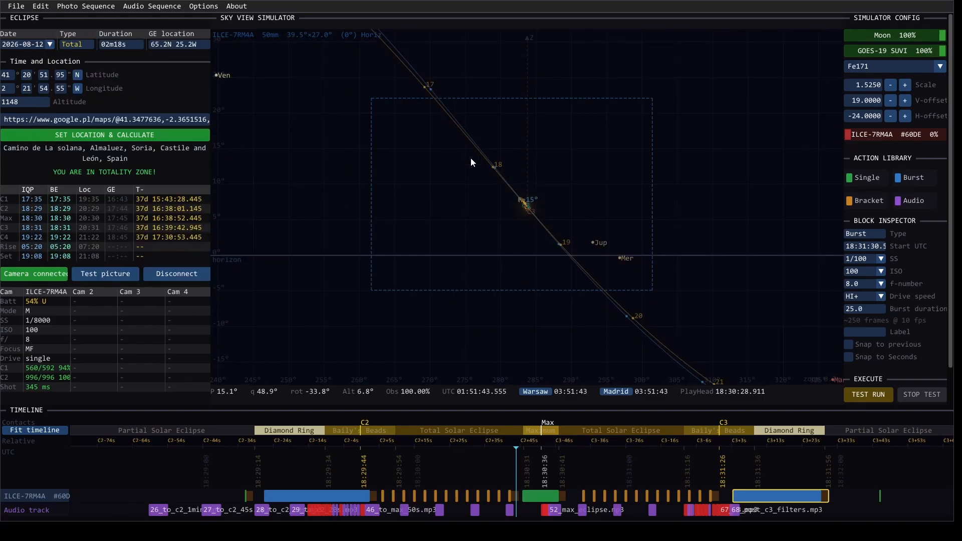
# Step: Reposition the camera frame around the Sun in the sky view and, with the whole timeline fitted, move the playhead to about 18:25:13
pyautogui.moveTo(409, 201); pyautogui.dragTo(522, 189)
pyautogui.moveTo(514, 449); pyautogui.dragTo(550, 480)
pyautogui.click(35, 430)
pyautogui.click(541, 448)
pyautogui.moveTo(539, 447); pyautogui.dragTo(507, 446)
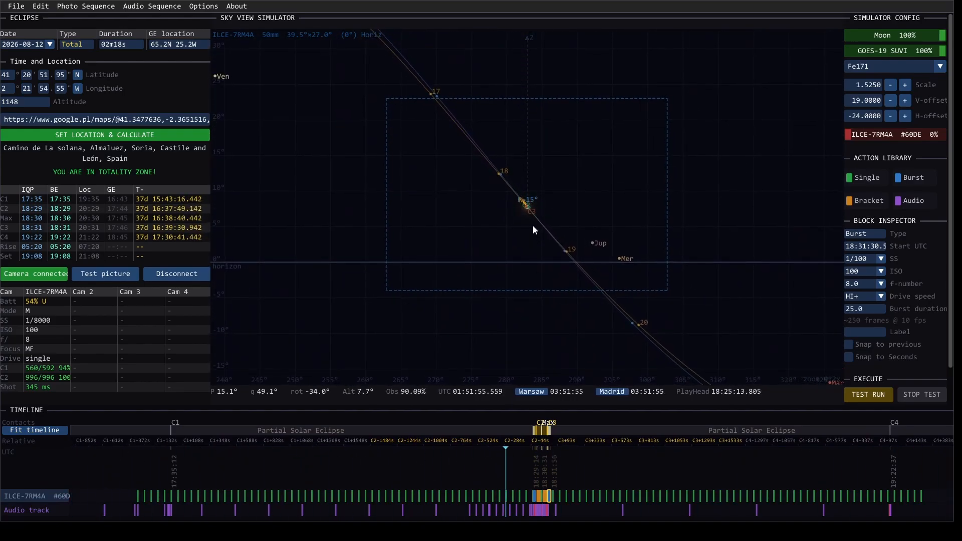
# Step: Check the ILCE-7RM4A camera image in the sky view at 100% overlay opacity, and return the overlay to 0%
pyautogui.scroll(2, 533, 221)
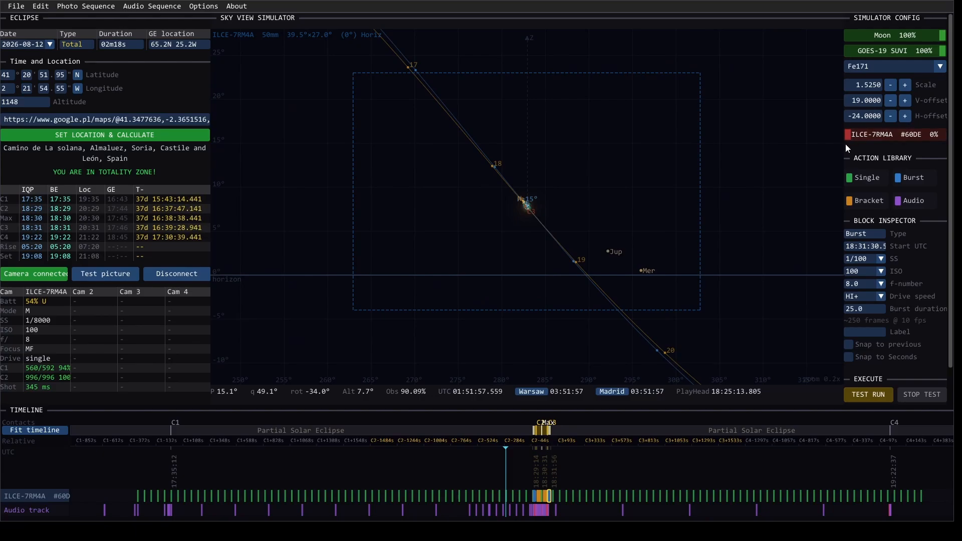
pyautogui.moveTo(856, 137); pyautogui.dragTo(949, 146)
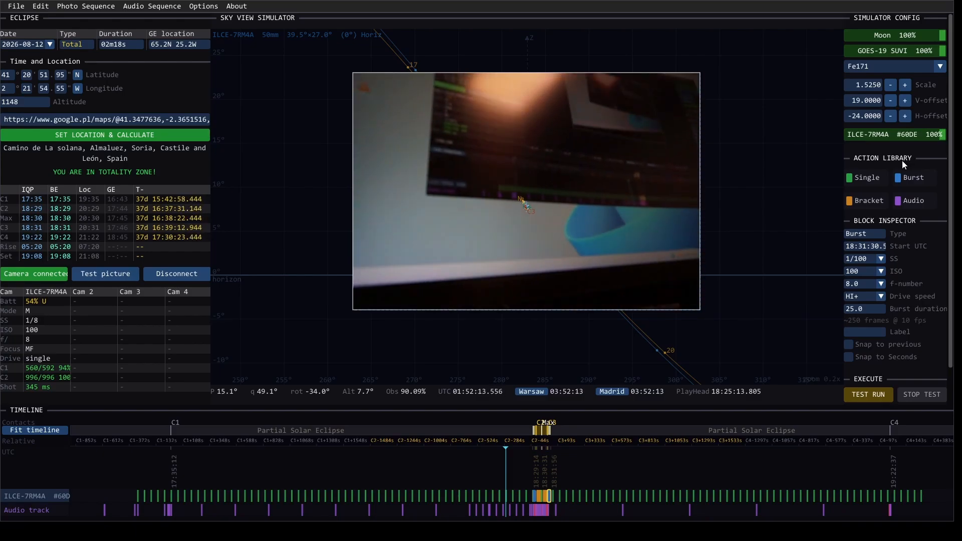
pyautogui.moveTo(934, 140); pyautogui.dragTo(838, 143)
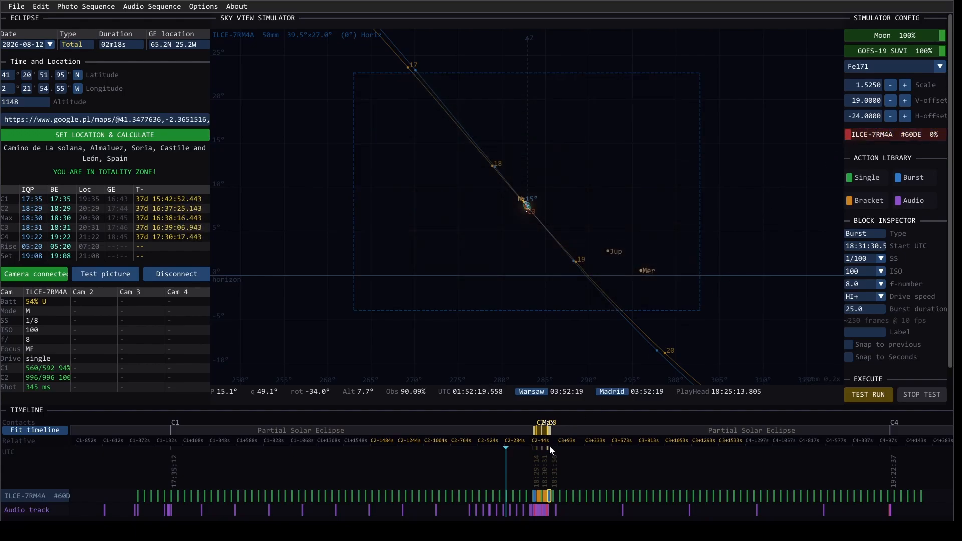
# Step: Move the playhead into totality, to about 18:30:20, shortly before maximum eclipse
pyautogui.scroll(3, 537, 499)
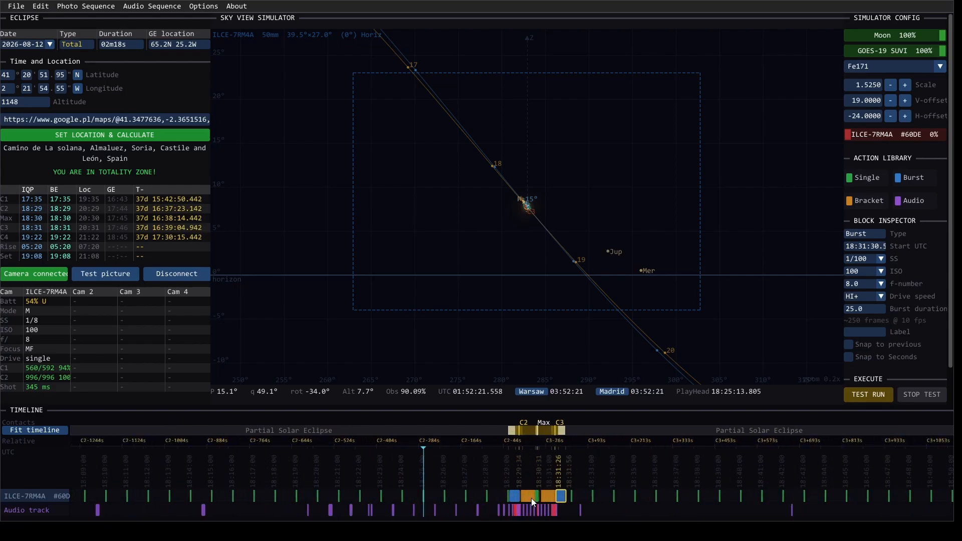
pyautogui.scroll(4, 527, 498)
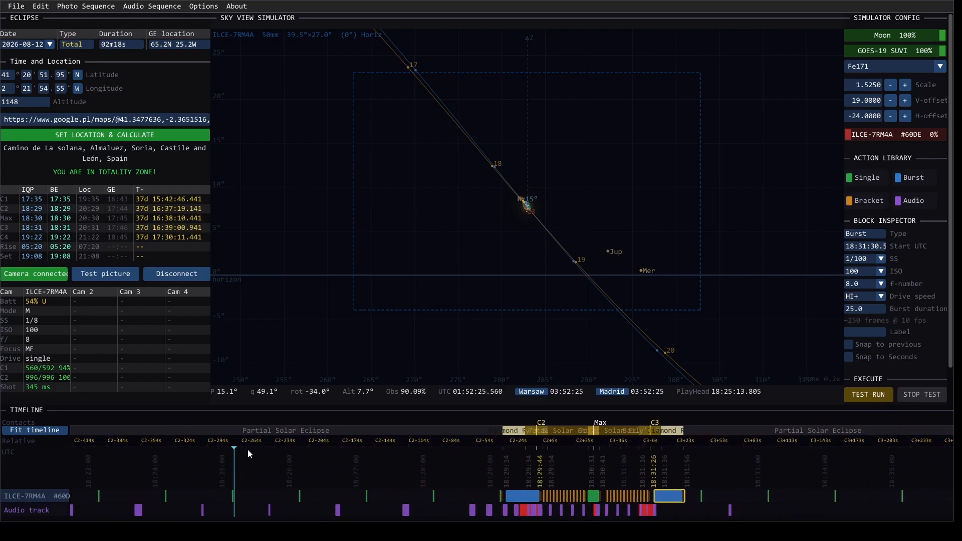
pyautogui.moveTo(248, 449); pyautogui.dragTo(581, 467)
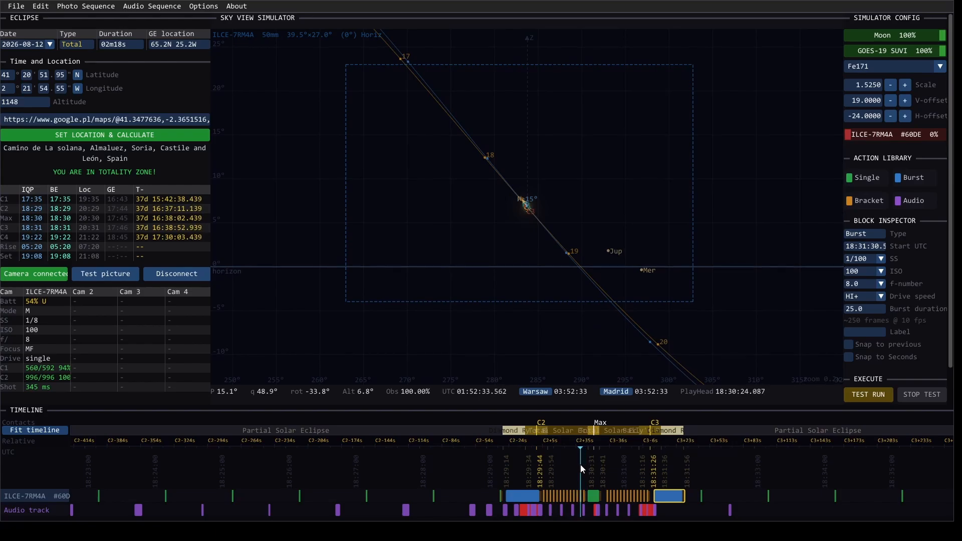
pyautogui.scroll(3, 578, 465)
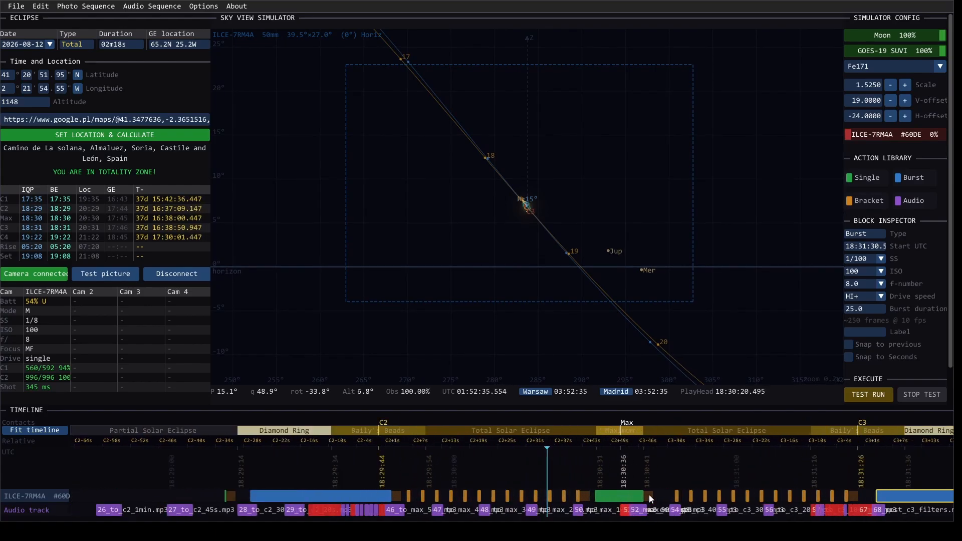
# Step: Set the shutter speed of the 10s Single block at maximum eclipse to 2s
pyautogui.scroll(1, 648, 496)
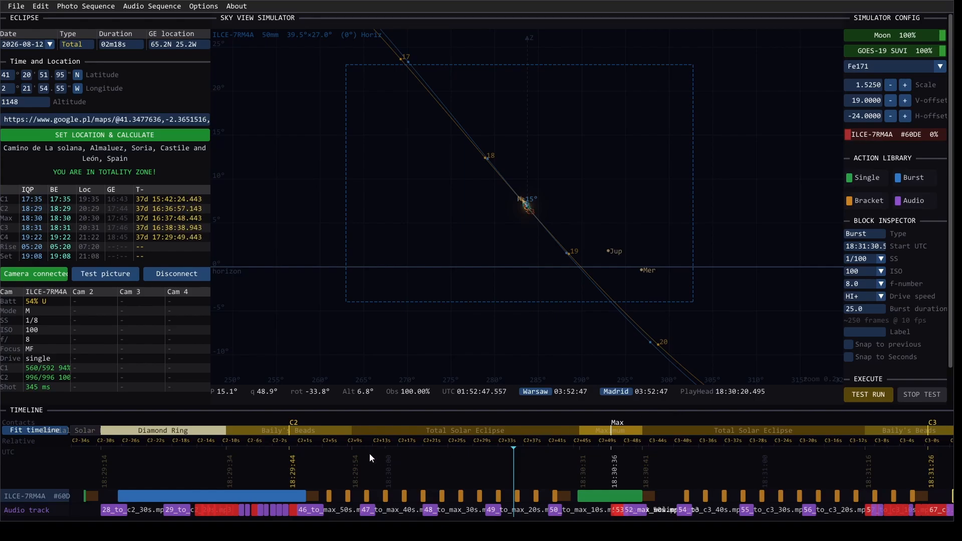
pyautogui.click(600, 495)
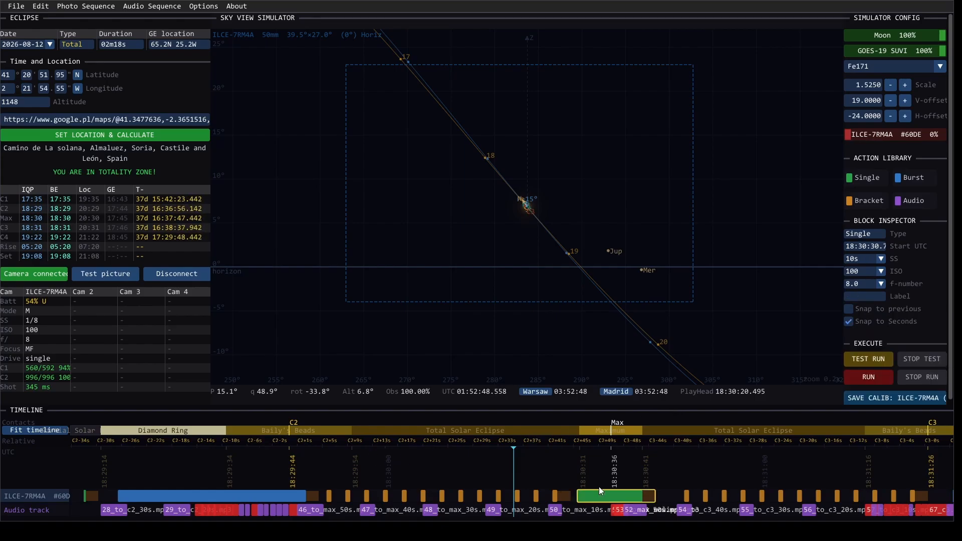
pyautogui.click(878, 259)
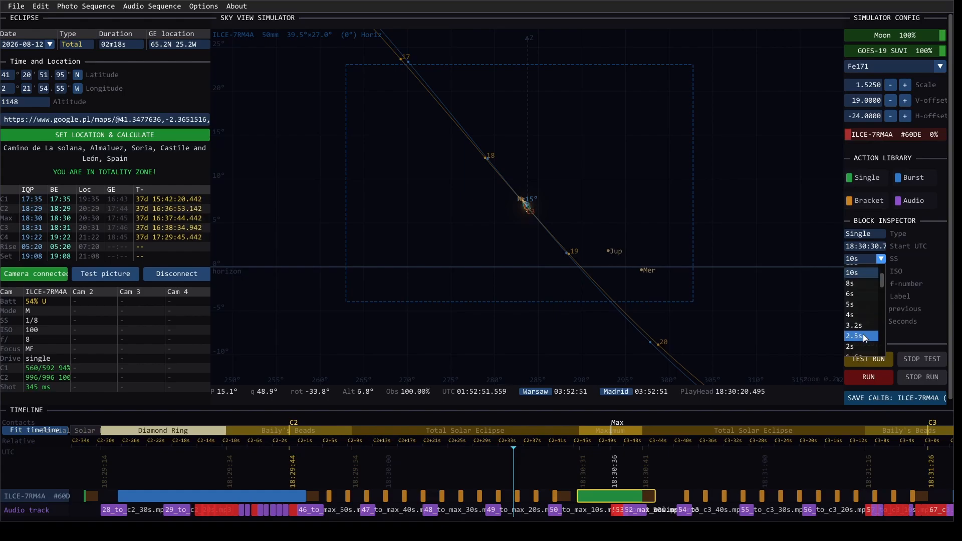
pyautogui.scroll(-1, 859, 323)
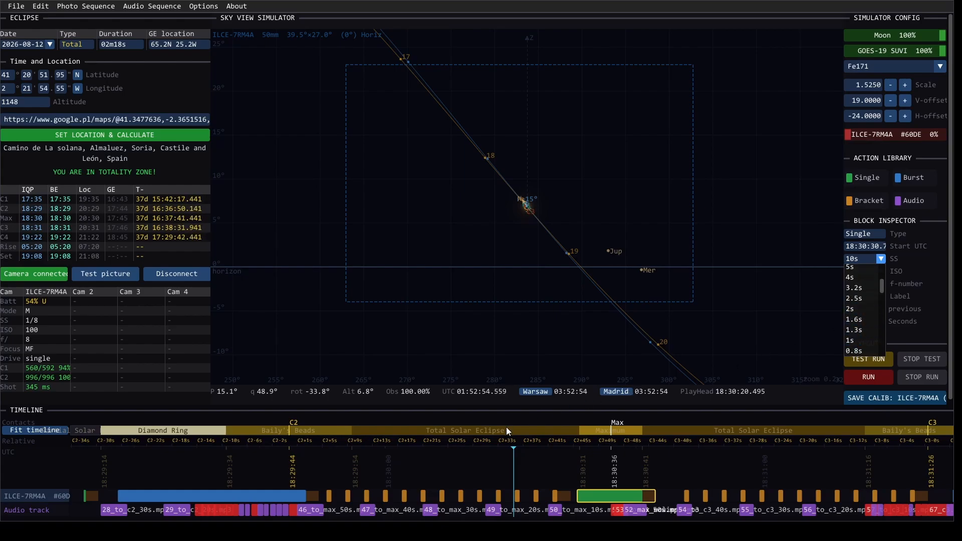
pyautogui.click(858, 314)
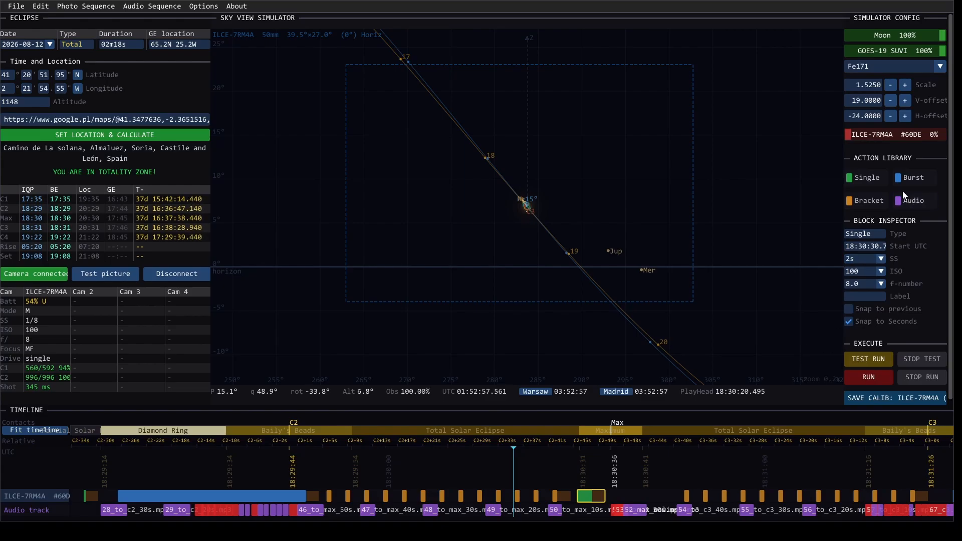
# Step: Add a second Single block just after maximum, starting at about 18:30:36, and set its shutter speed to 2s
pyautogui.click(622, 495)
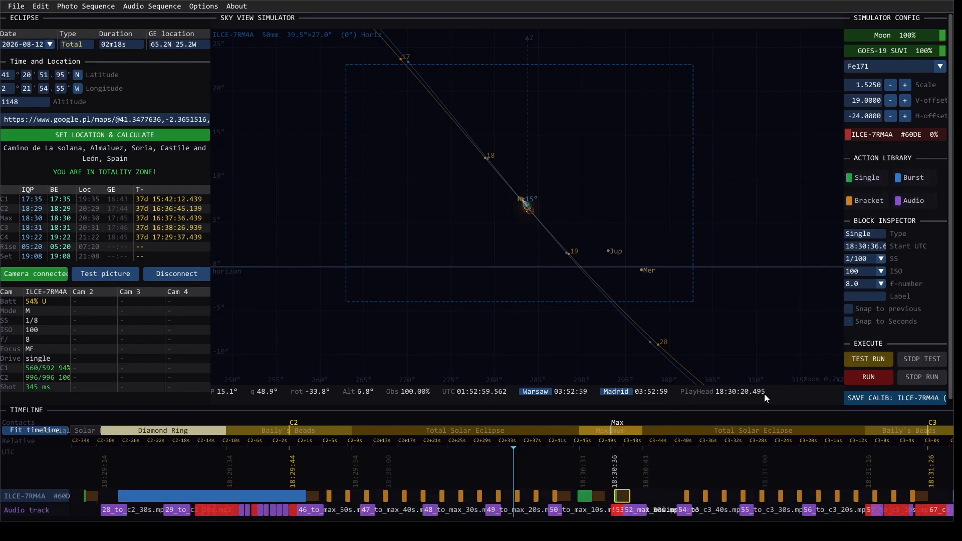
pyautogui.click(868, 258)
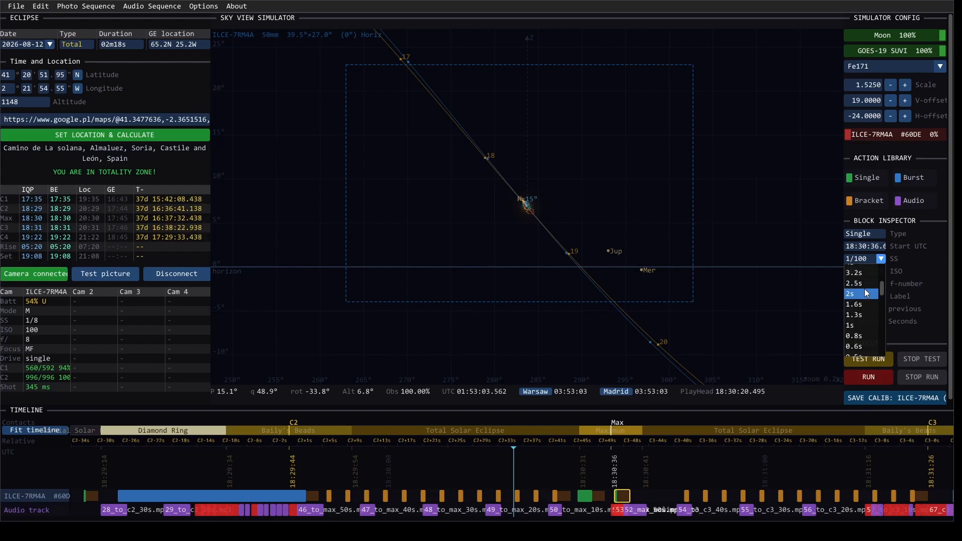
pyautogui.click(867, 294)
pyautogui.click(659, 494)
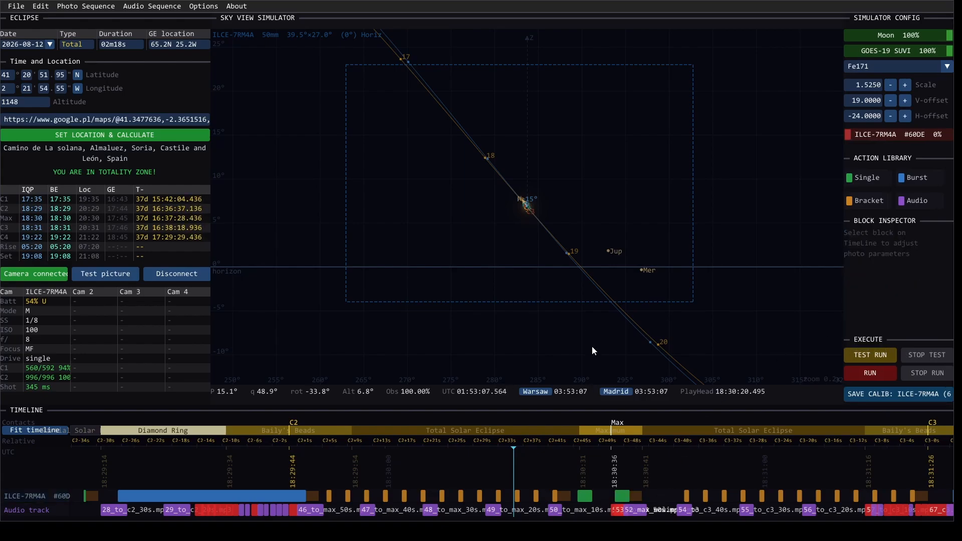
# Step: Move the playhead to about 18:30:33, between the two 2s Single blocks, run the sequence test from there and stop it
pyautogui.scroll(1, 528, 197)
pyautogui.scroll(8, 530, 213)
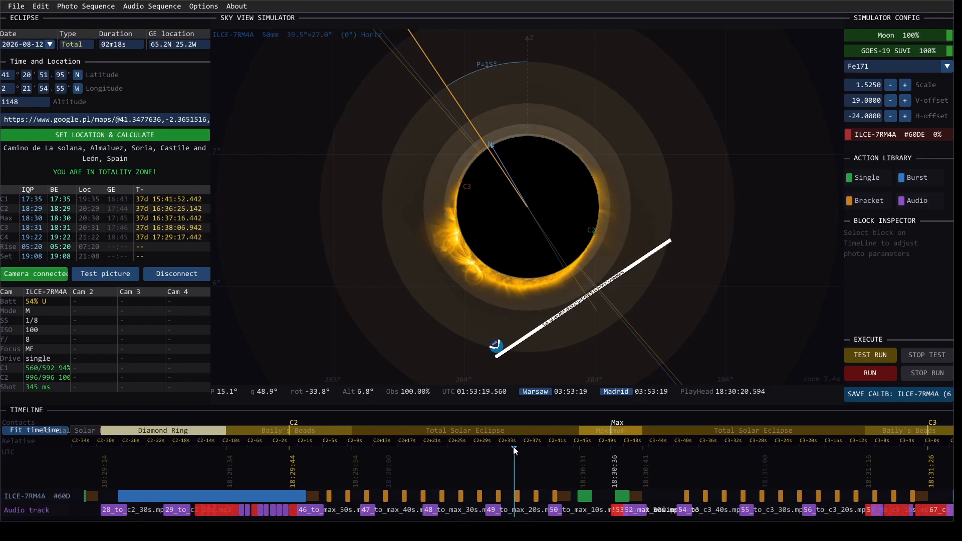
pyautogui.moveTo(513, 447); pyautogui.dragTo(573, 452)
pyautogui.scroll(-5, 568, 470)
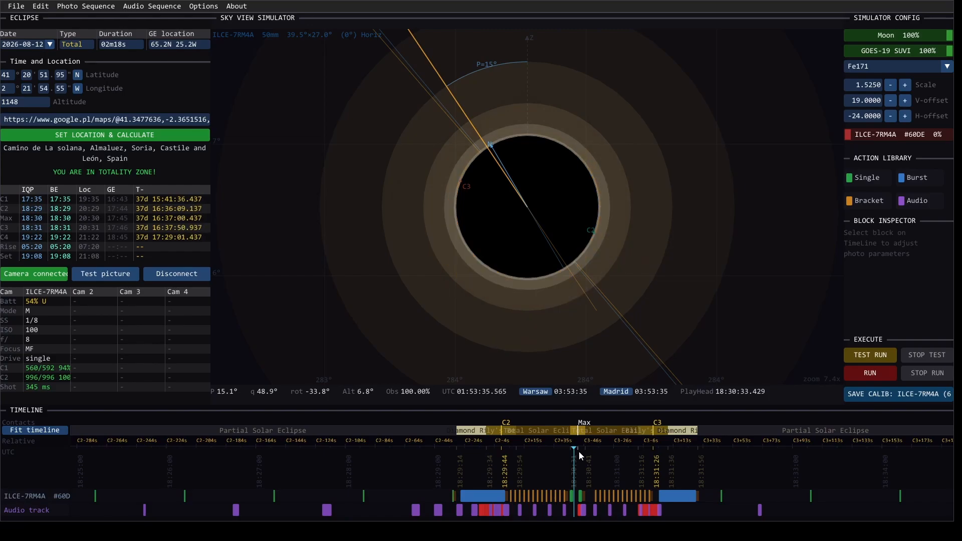
pyautogui.scroll(5, 579, 451)
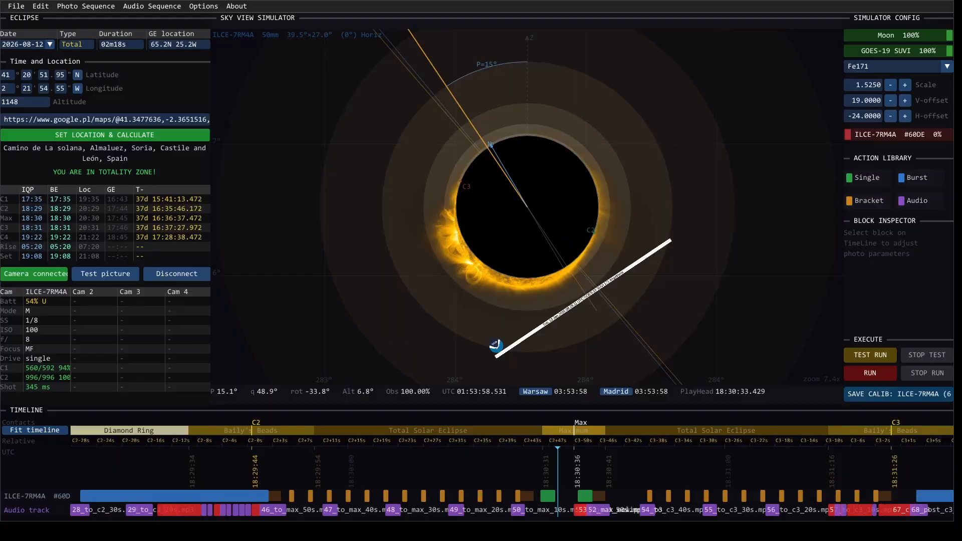
pyautogui.click(853, 353)
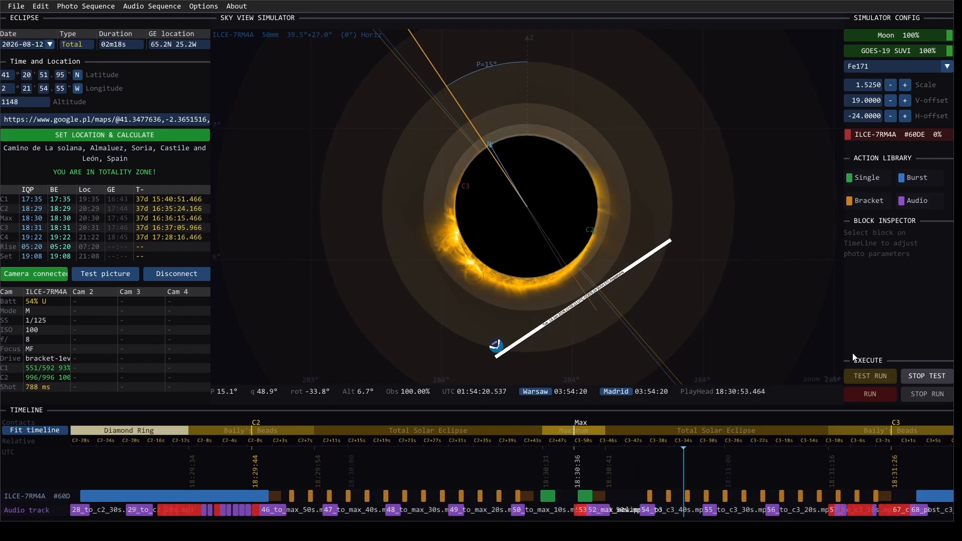
pyautogui.click(930, 375)
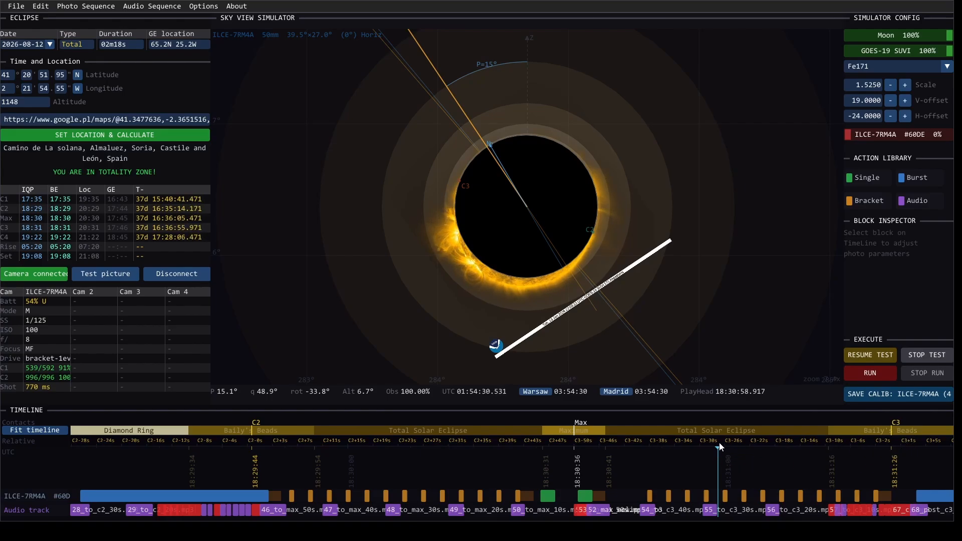
# Step: Place the playhead at about 18:31:29 and set the Burst block after C3 to a duration of 5 at LO drive speed
pyautogui.moveTo(720, 446); pyautogui.dragTo(632, 421)
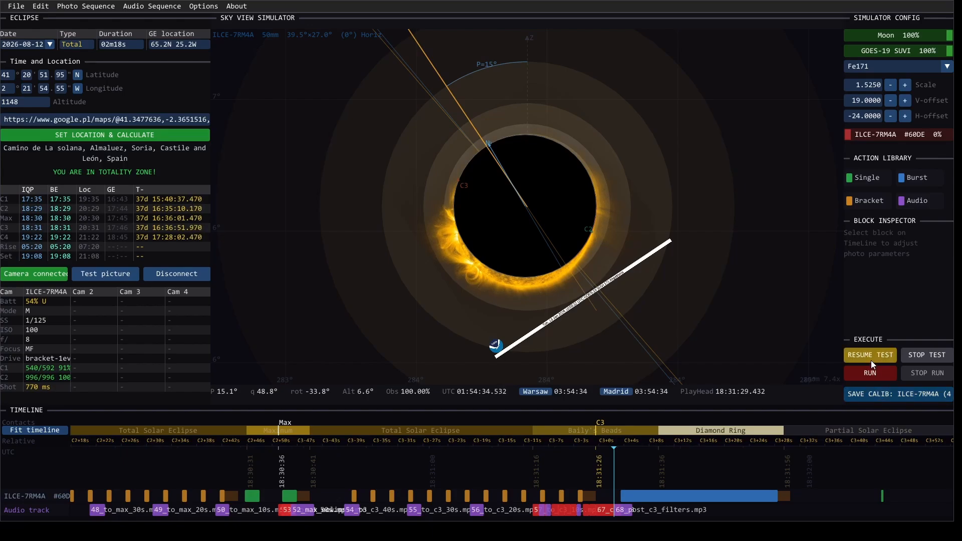
pyautogui.click(709, 497)
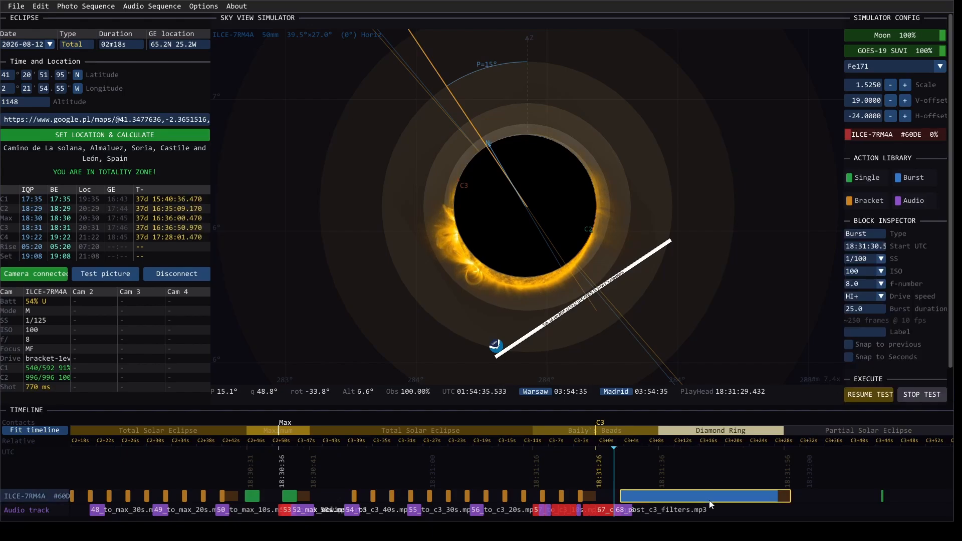
pyautogui.doubleClick(869, 308)
pyautogui.write('5')
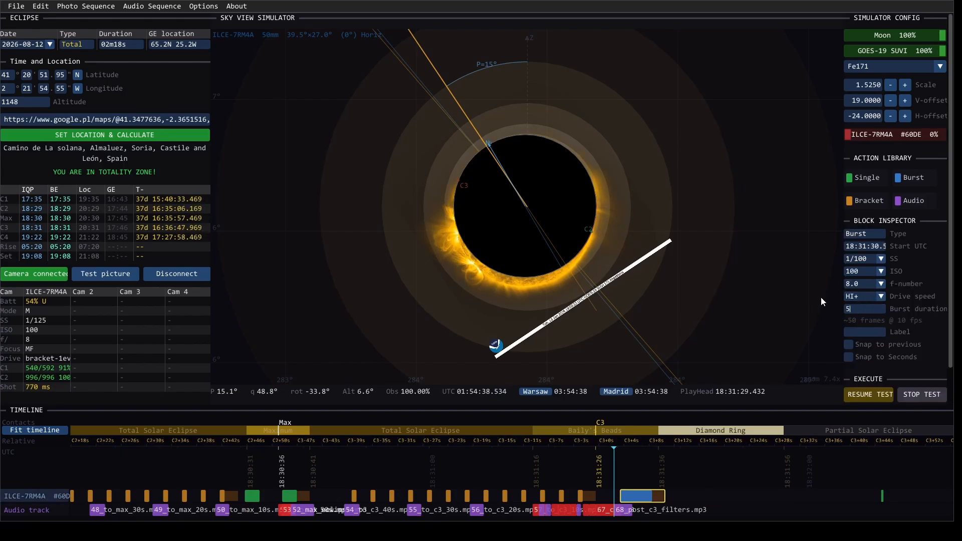
pyautogui.click(861, 294)
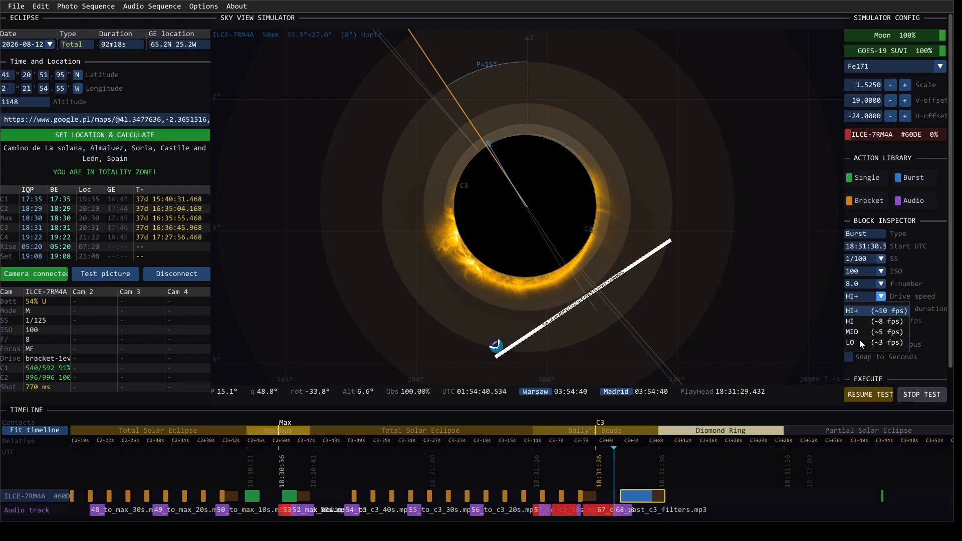
pyautogui.click(854, 342)
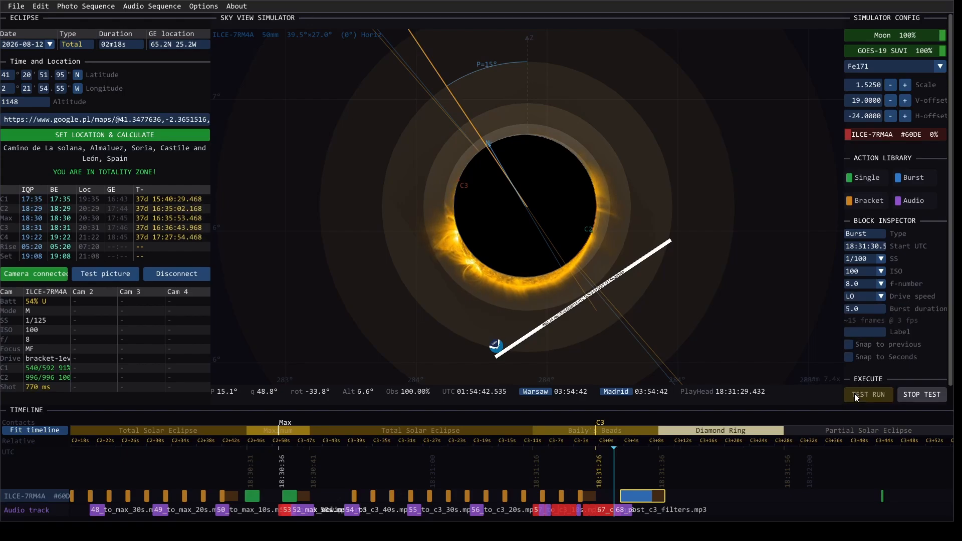
# Step: Resume the test run through the Burst block after C3 and stop it once the burst has passed
pyautogui.click(855, 393)
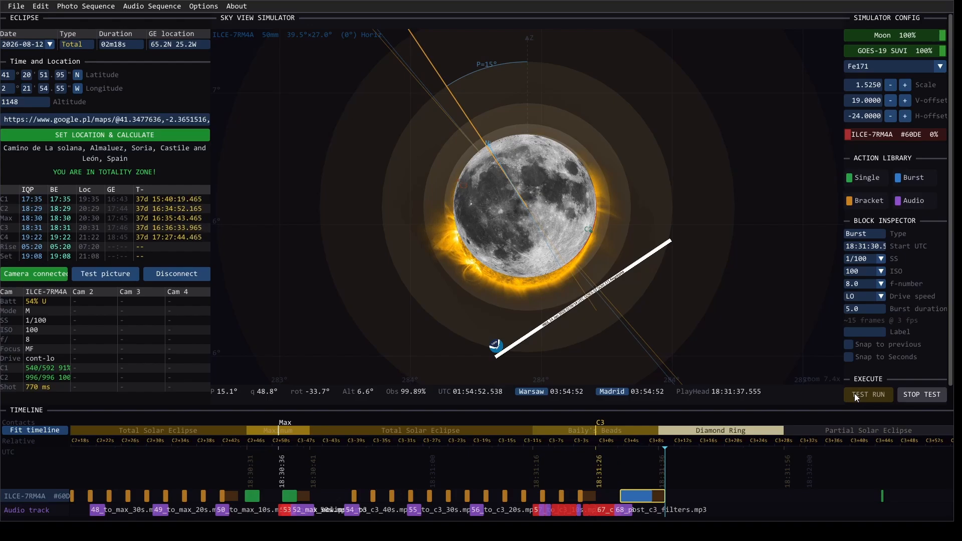
pyautogui.click(917, 397)
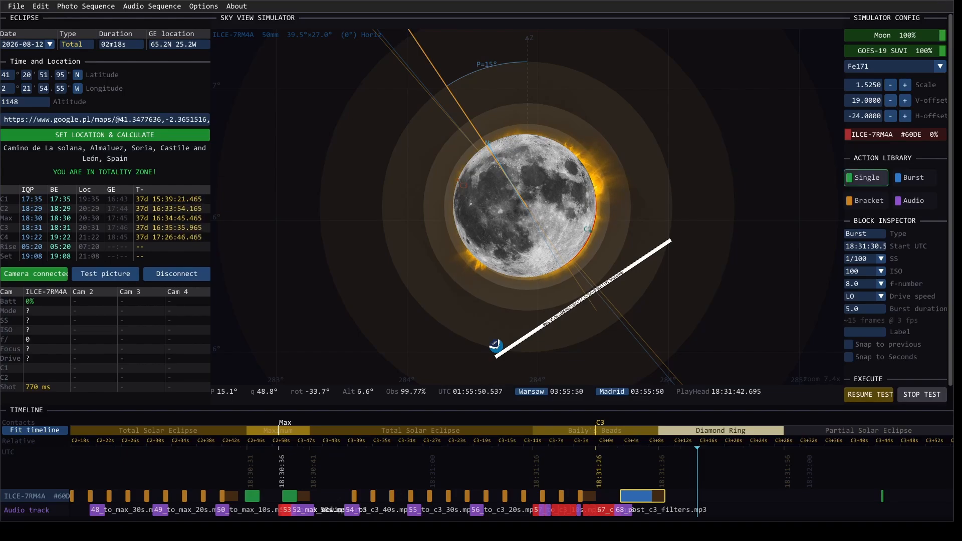
# Step: Move the playhead back into the partial phase before C2, to about 18:16:44
pyautogui.scroll(-10, 672, 449)
pyautogui.moveTo(674, 450); pyautogui.dragTo(108, 412)
pyautogui.scroll(-9, 107, 446)
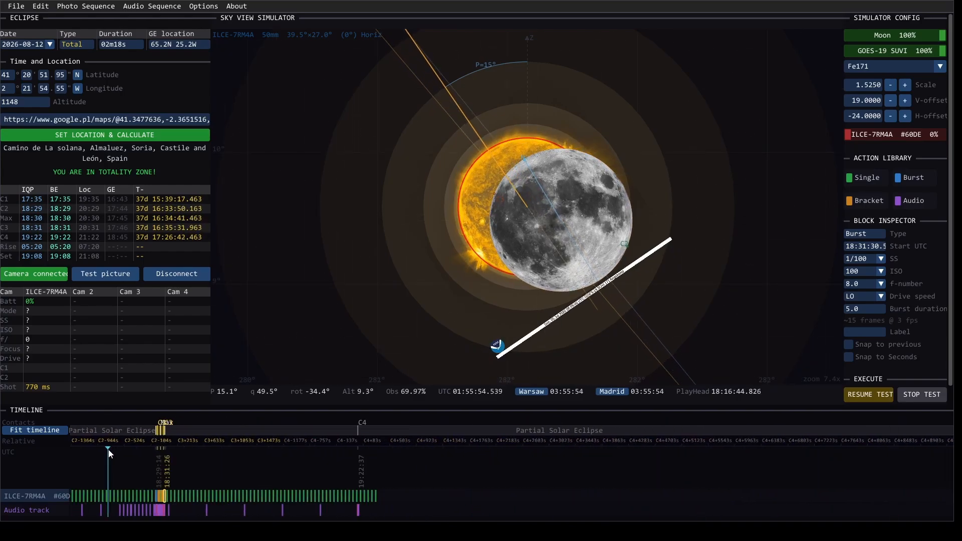